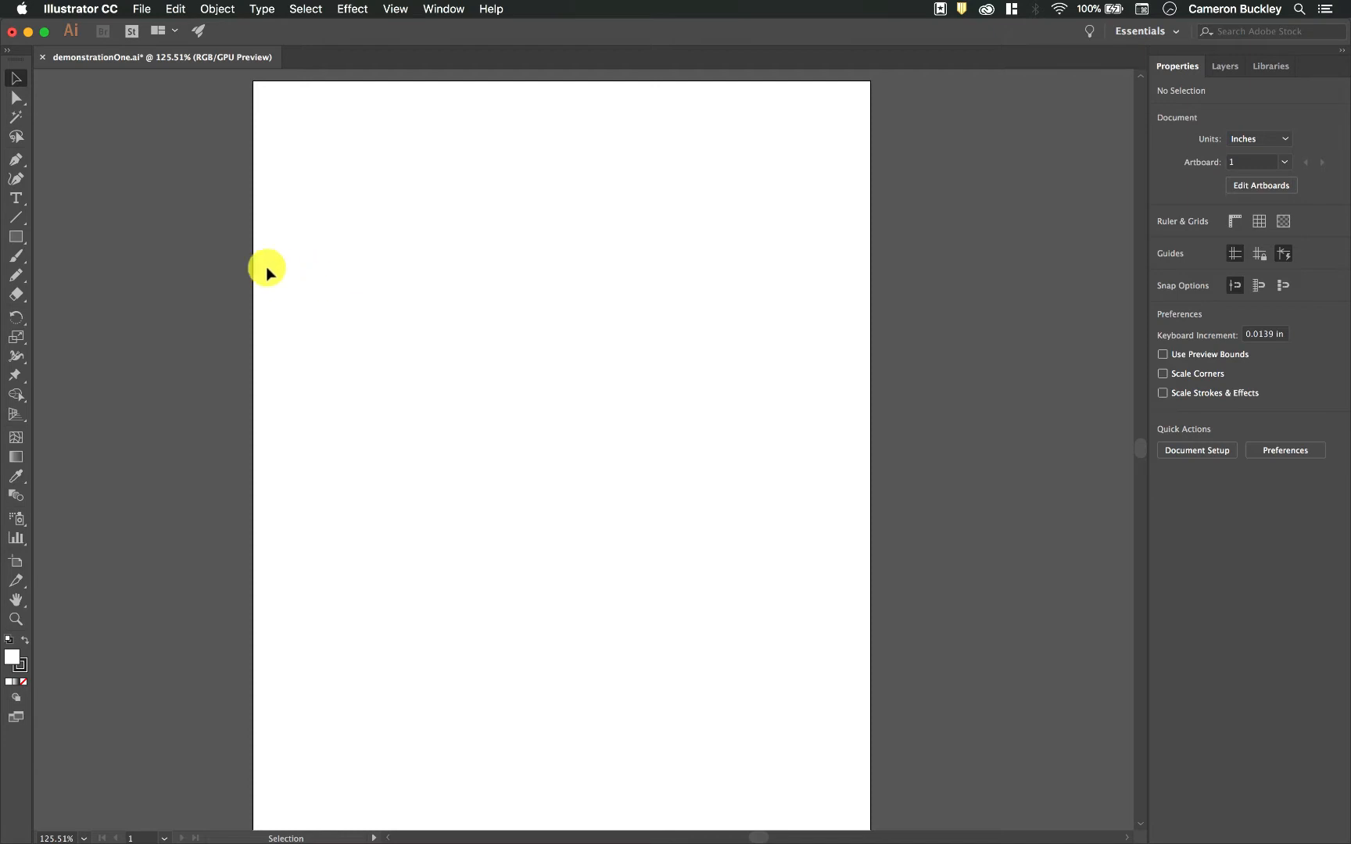
- Draw a rectangle about 4.68 by 3.09 in in the artboard's upper-left area and delete it
drag(22, 239, 78, 233)
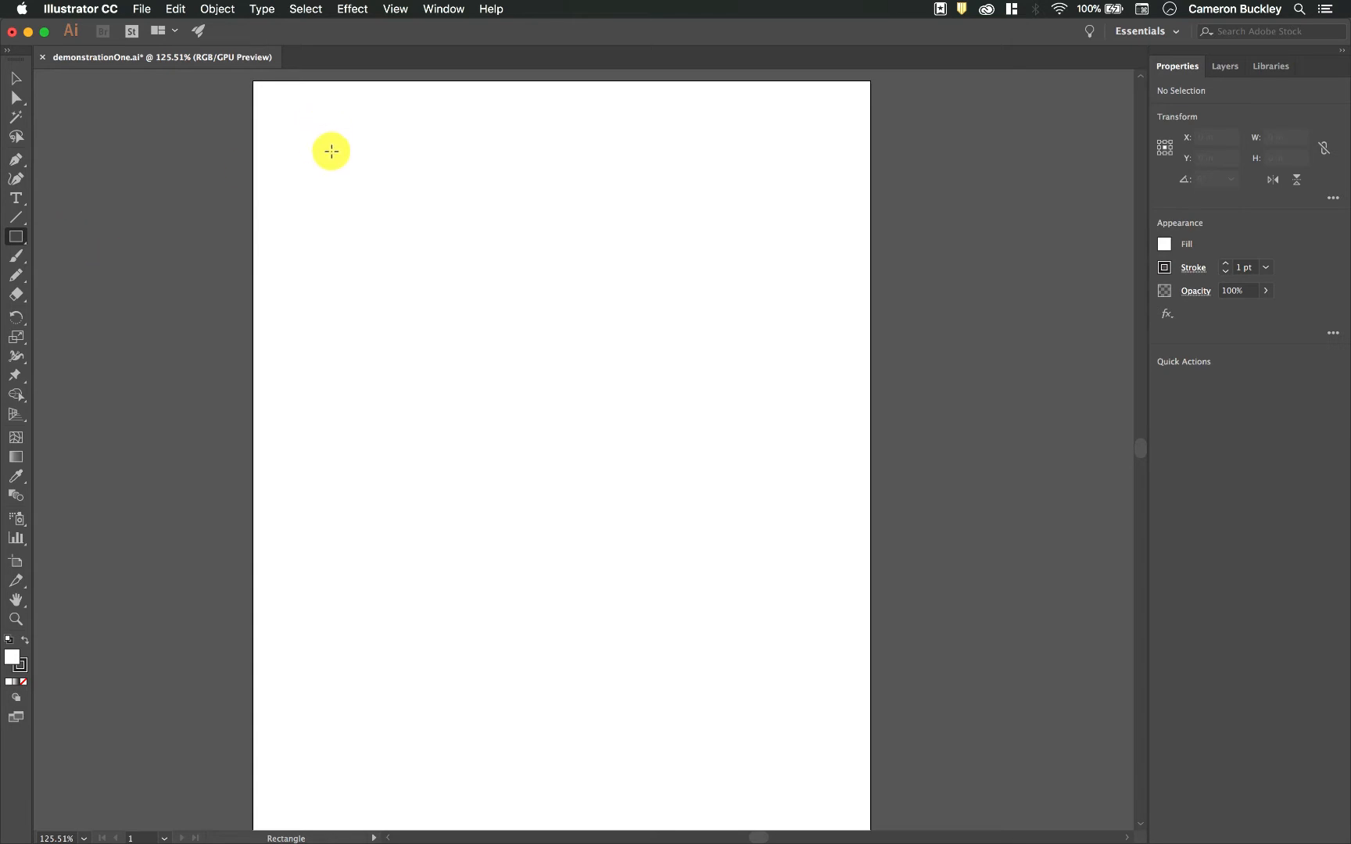
drag(319, 145, 660, 369)
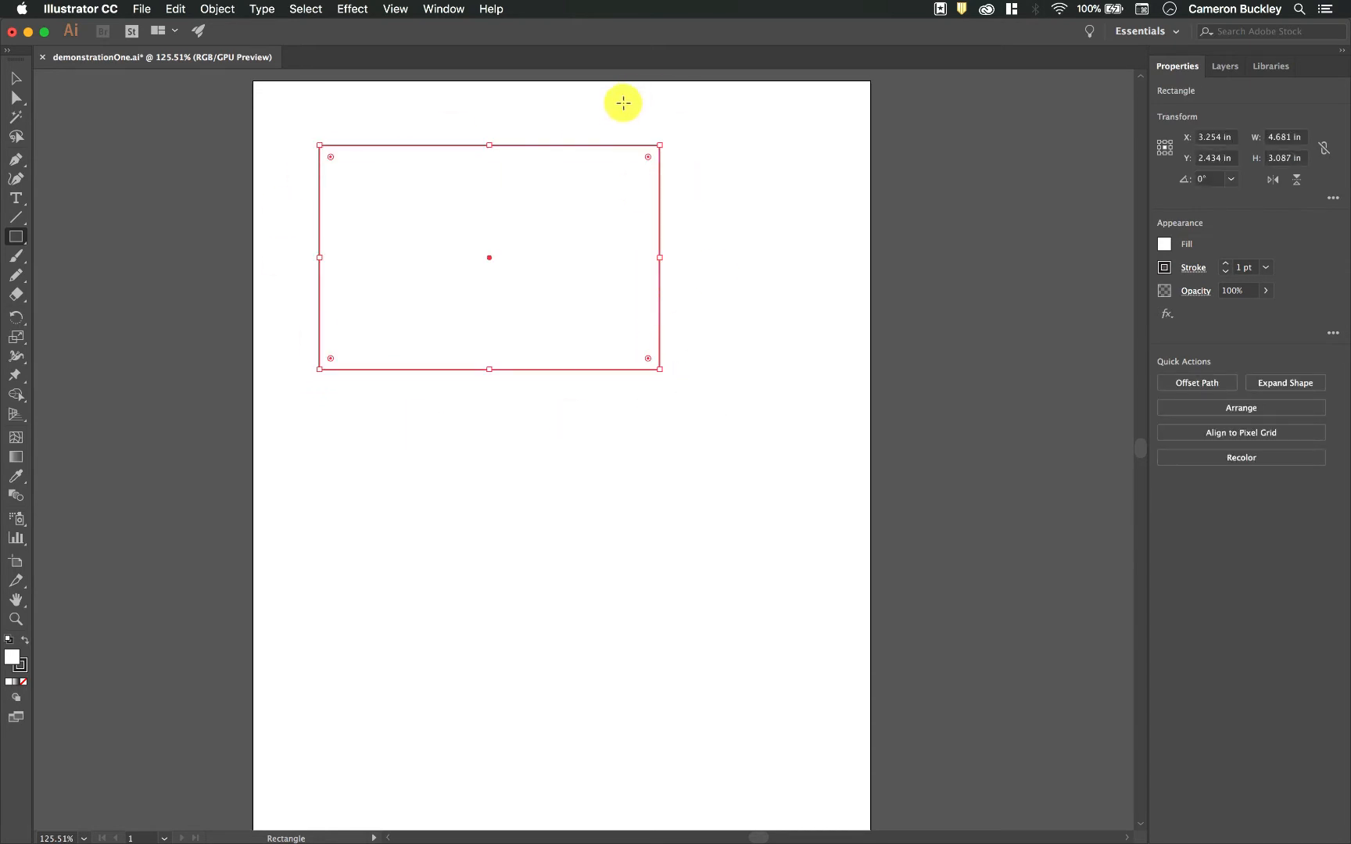
key(Delete)
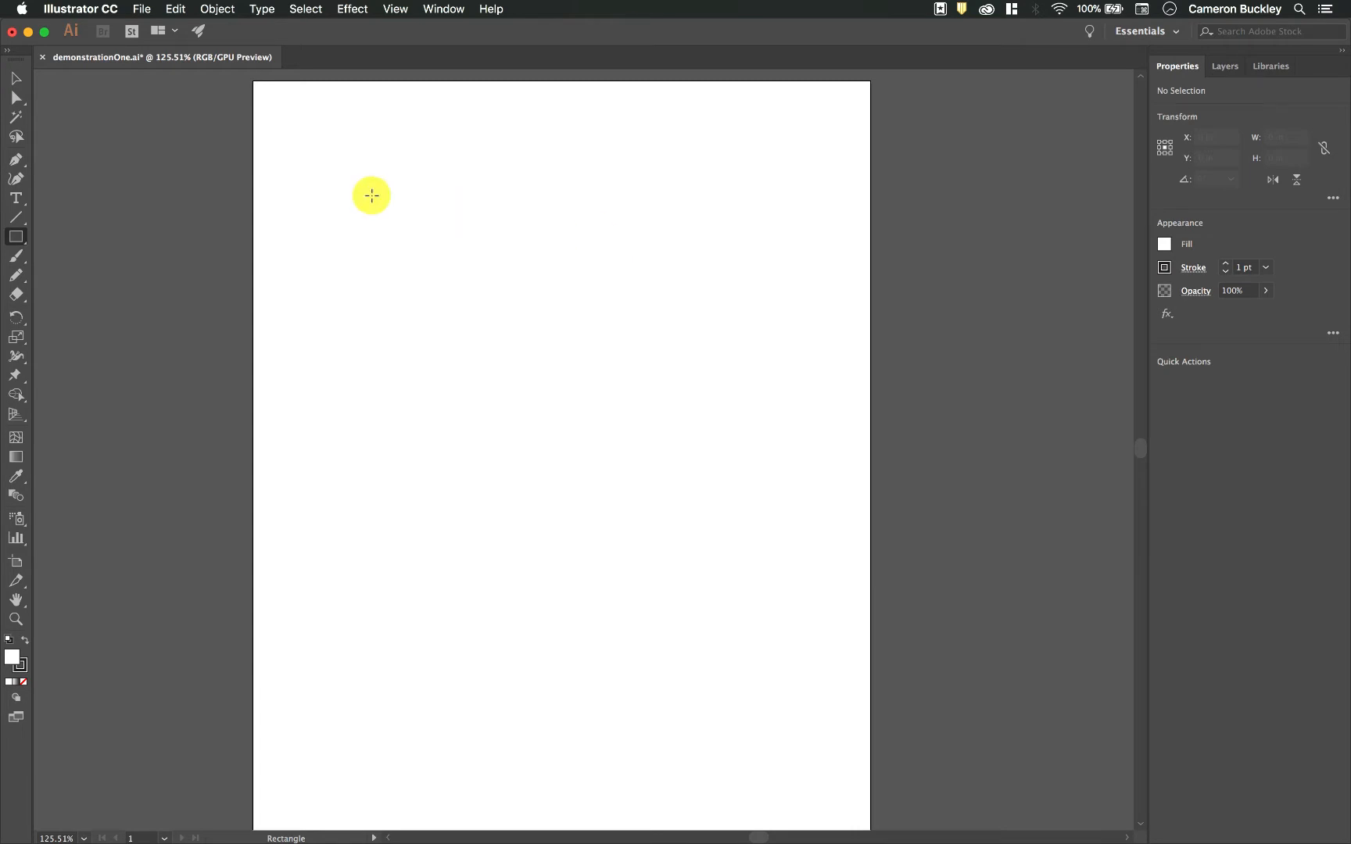
- Draw a square about 4.6 in wide, delete it, and try a smaller square of about 2.83 in
drag(313, 142, 648, 242)
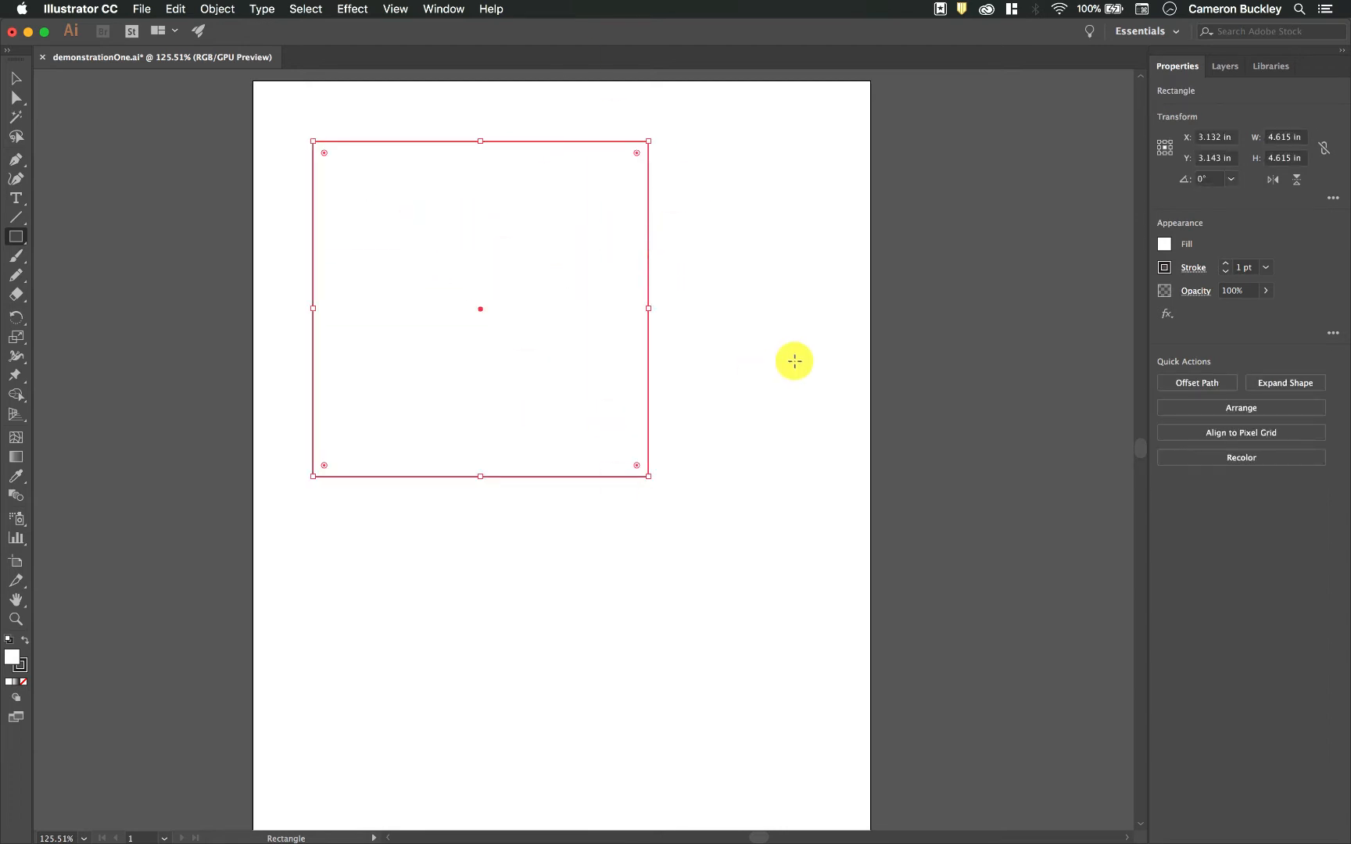
key(Delete)
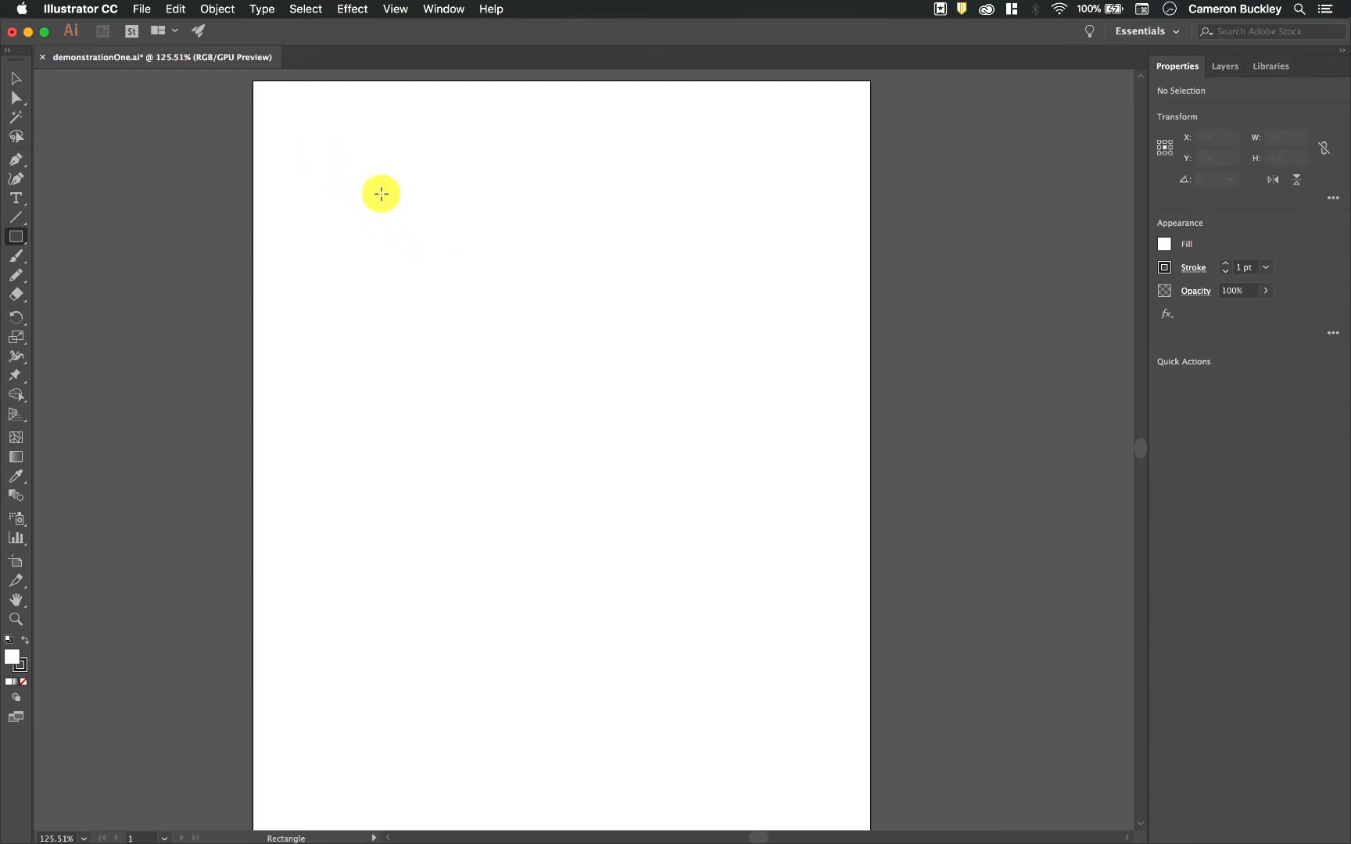
drag(343, 154, 548, 360)
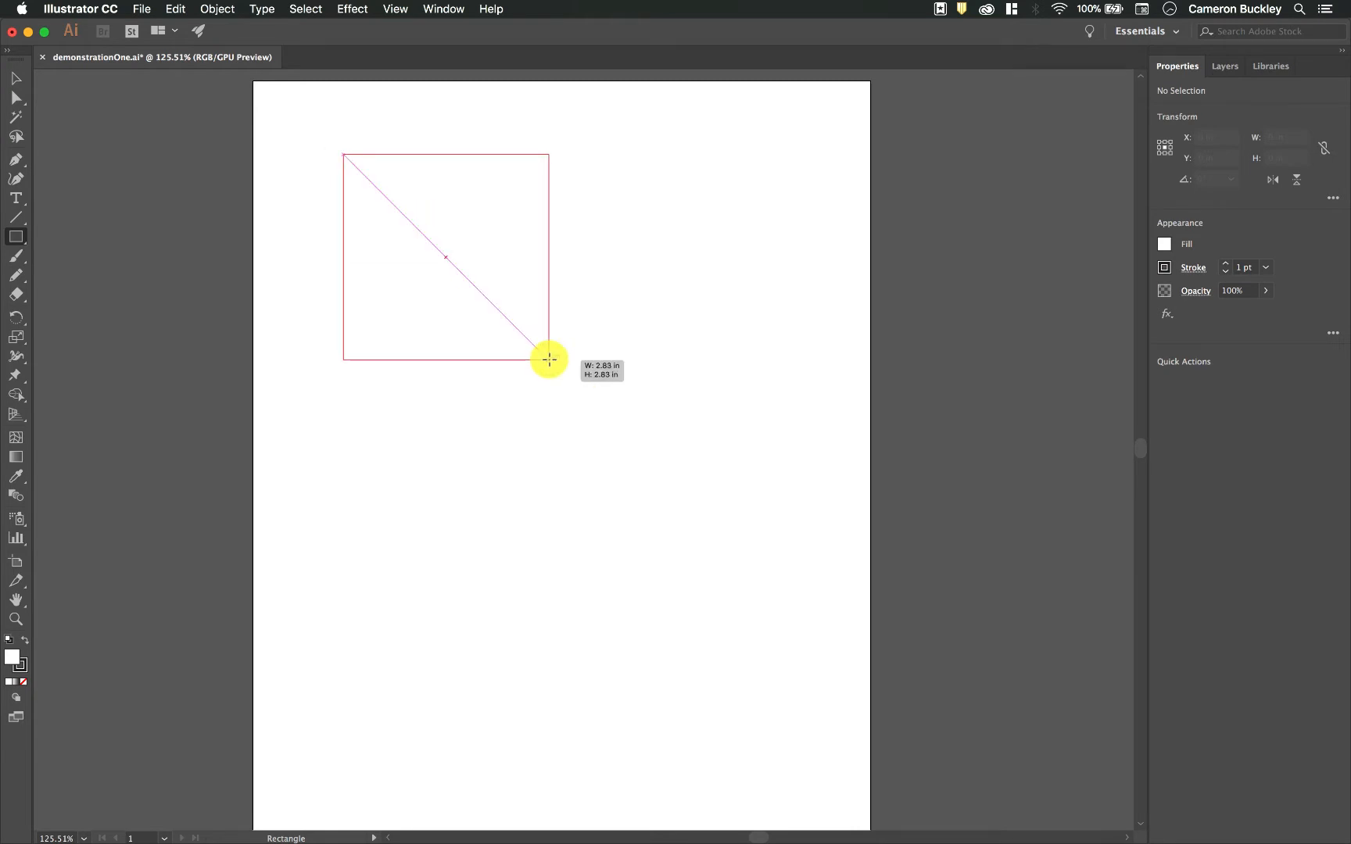
drag(548, 360, 572, 291)
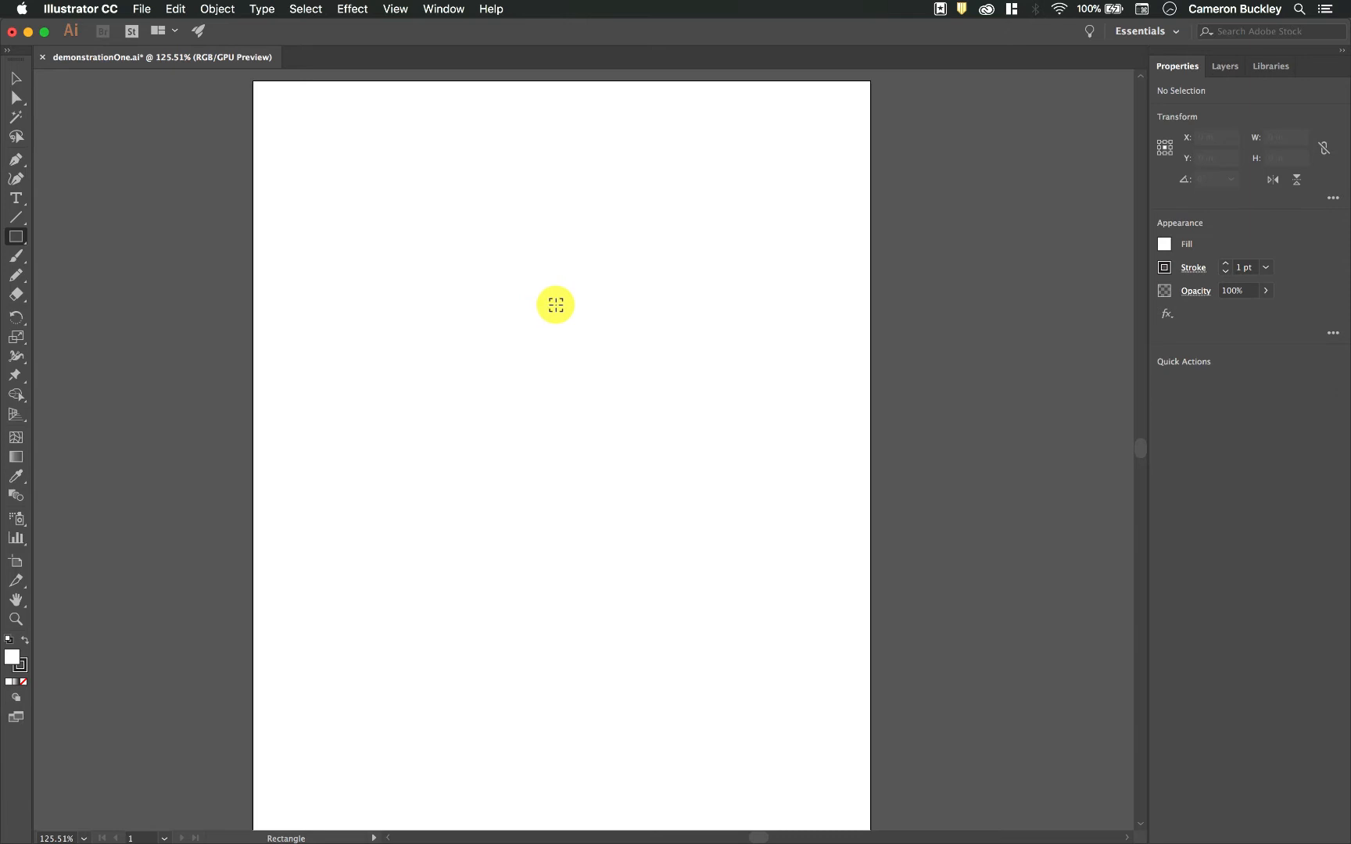
- Try drawing several rectangles outward from their centres across the artboard, and delete all of them
drag(555, 305, 704, 187)
drag(806, 144, 590, 274)
drag(688, 463, 839, 344)
key(super+z)
key(super+a)
key(BackSpace)
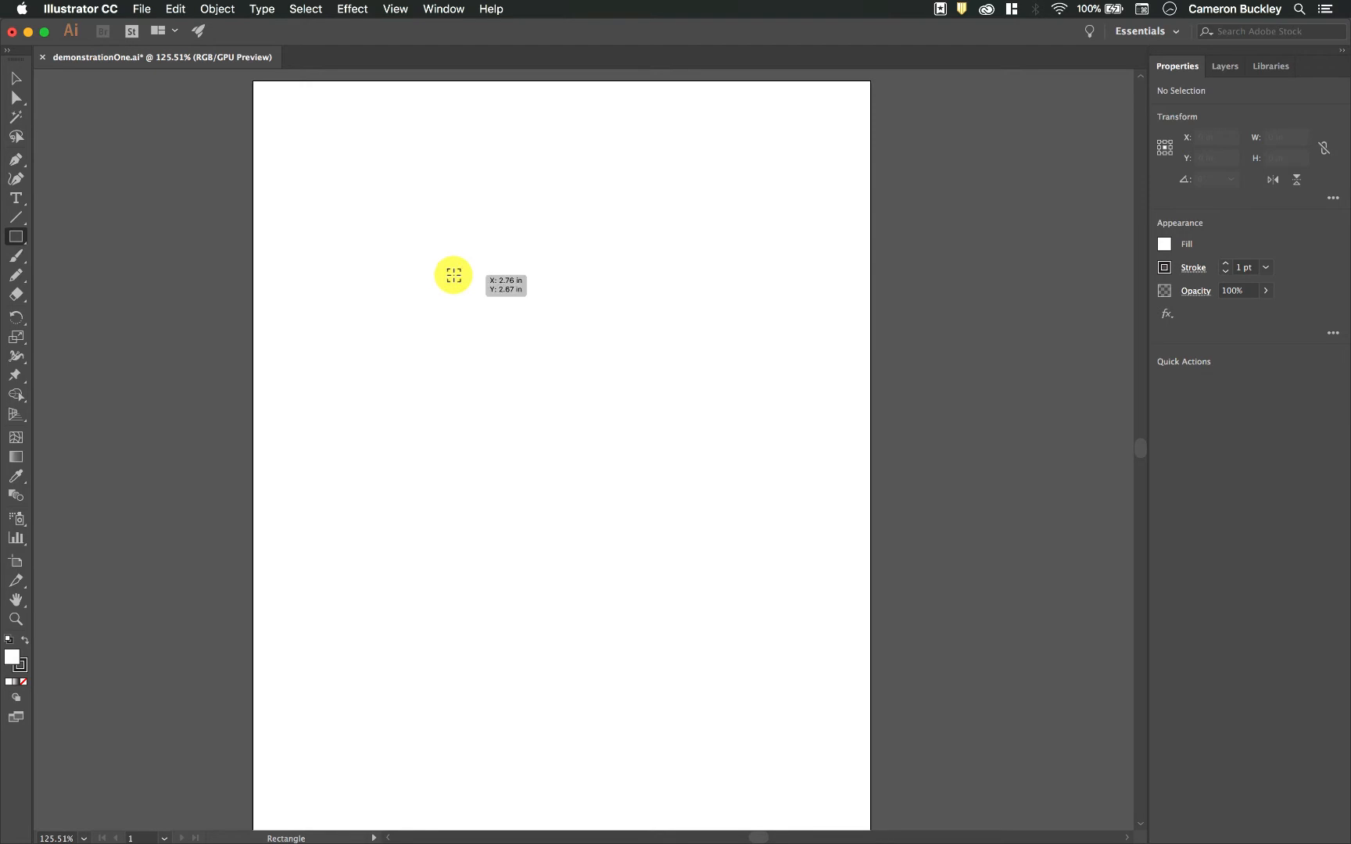
- Draw a square about 2.24 in wide from its centre and move it to the artboard's upper-left corner
mouse_move(500, 326)
mouse_down()
mouse_move(591, 365)
mouse_move(503, 341)
mouse_move(648, 331)
mouse_move(469, 246)
mouse_up()
click(16, 78)
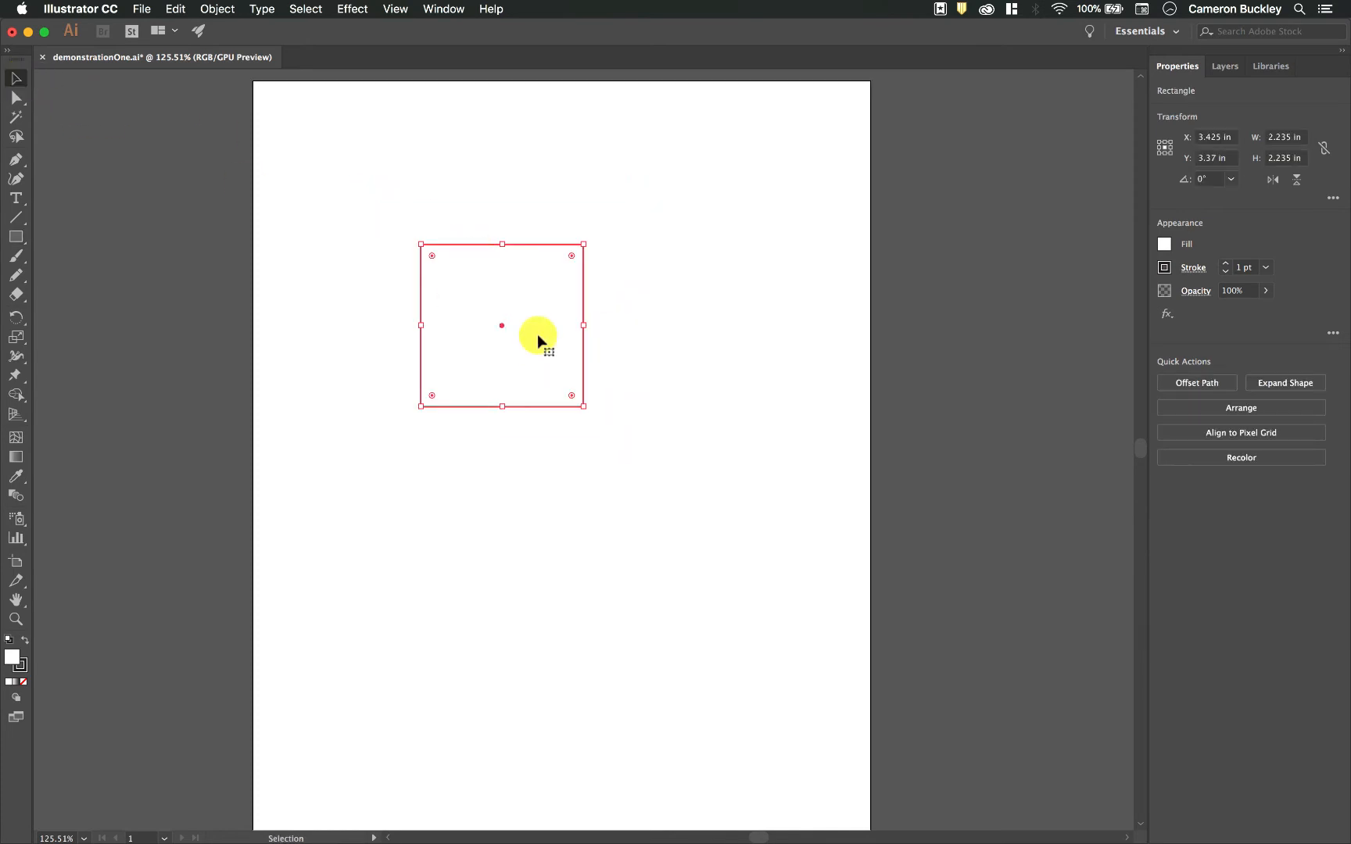
drag(531, 316, 404, 184)
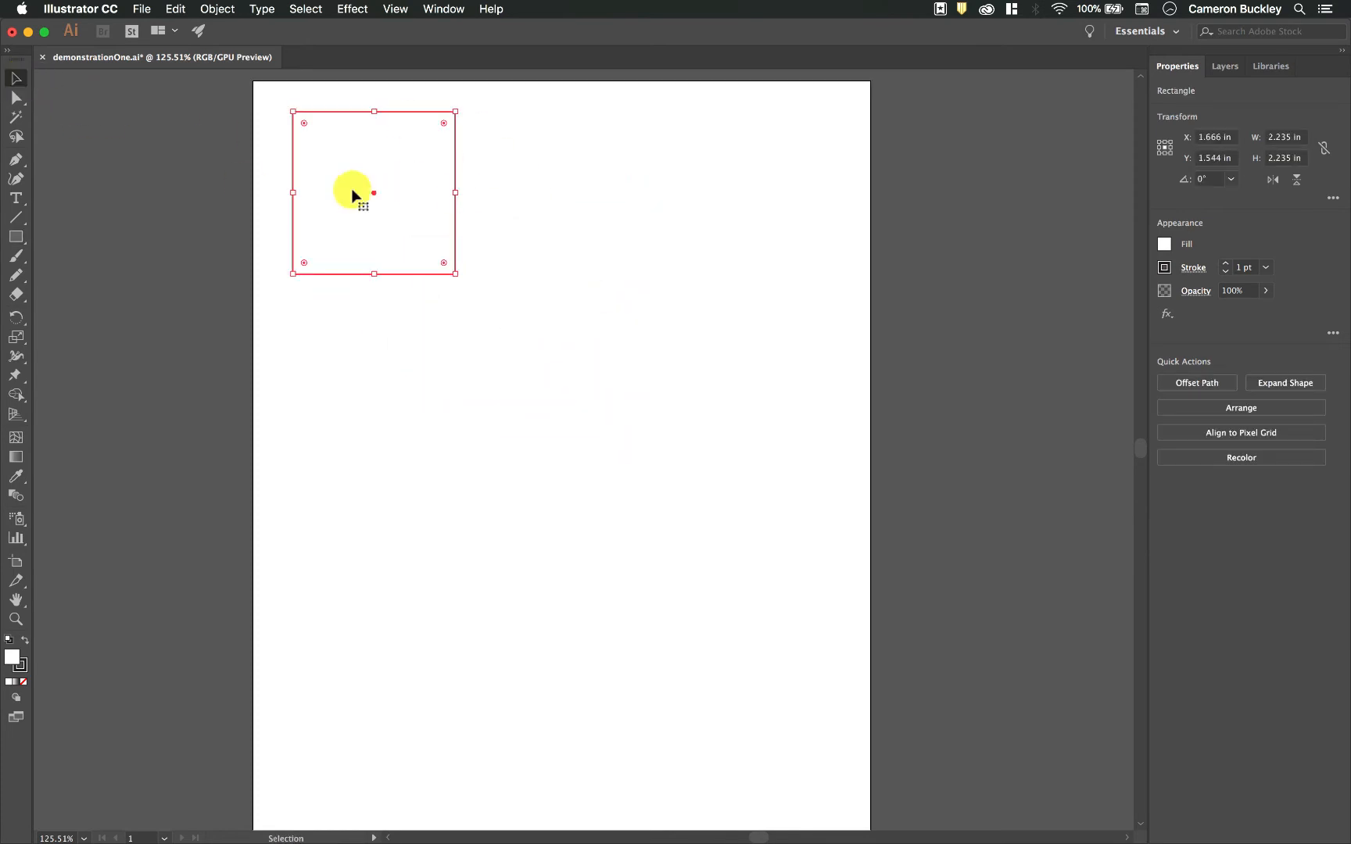
- Draw a rounded rectangle about 3.18 by 2.65 in to the right of the square, enlarging its corner radius while drawing
drag(15, 237, 76, 255)
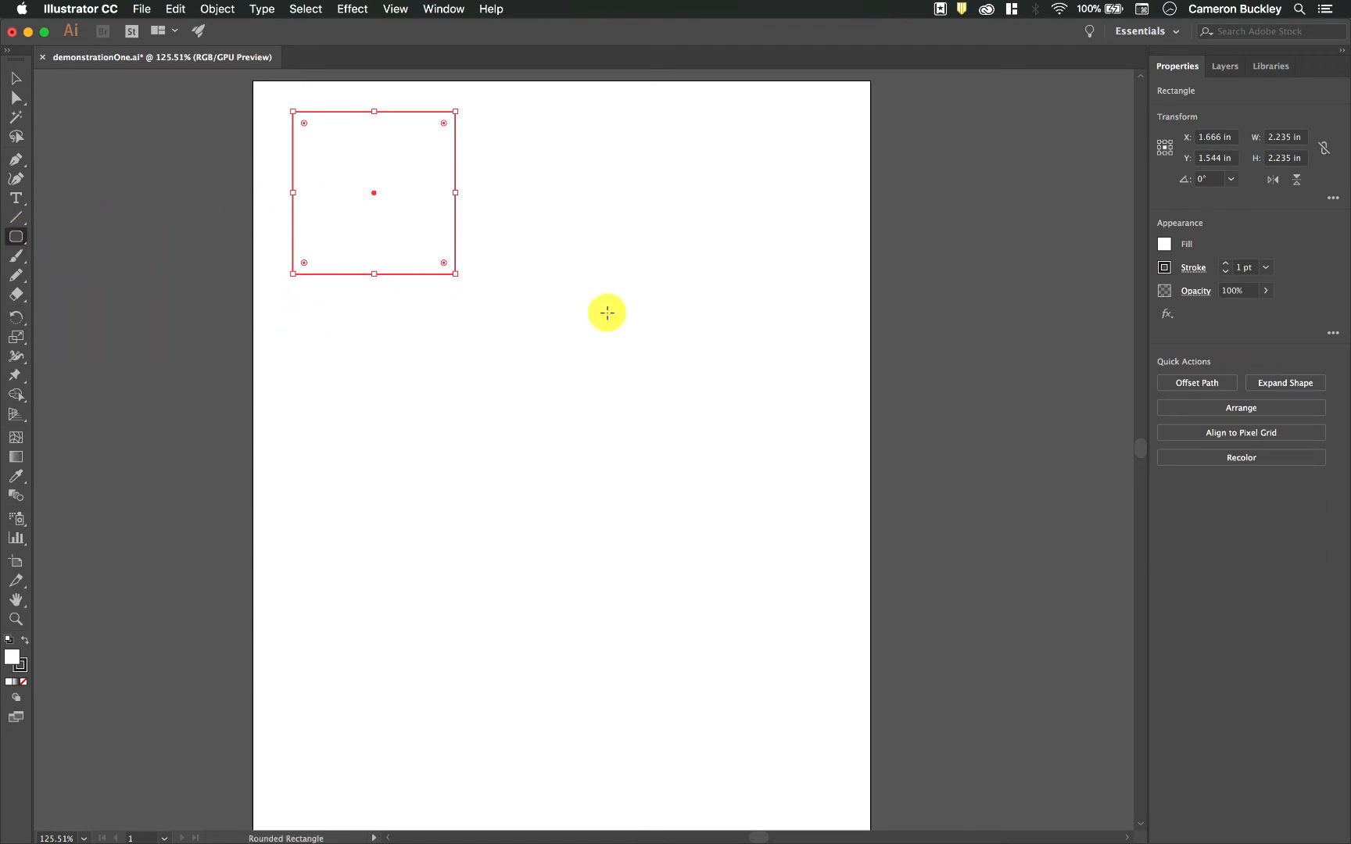
drag(789, 146, 560, 336)
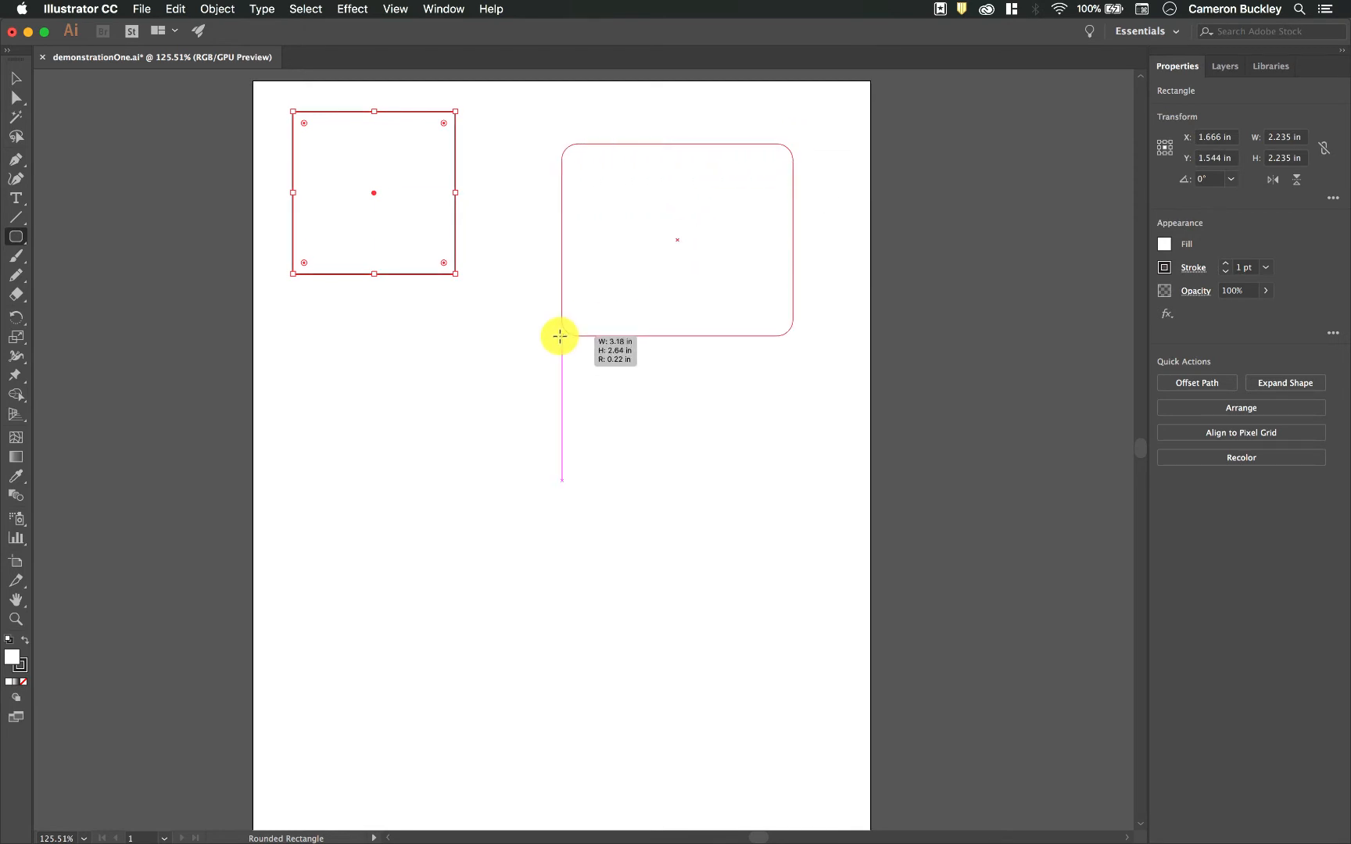
drag(561, 336, 561, 335)
key(Up)
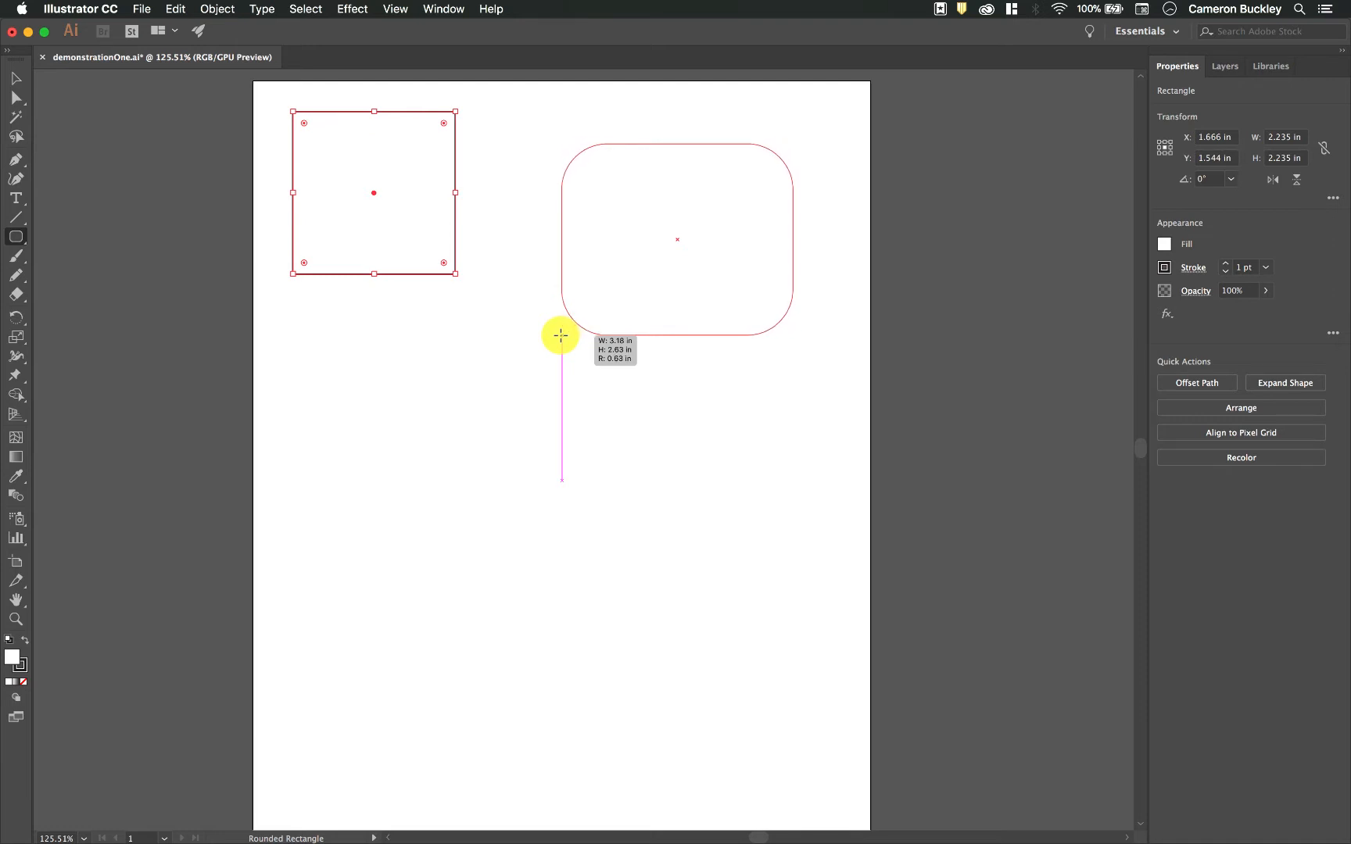
drag(560, 335, 561, 336)
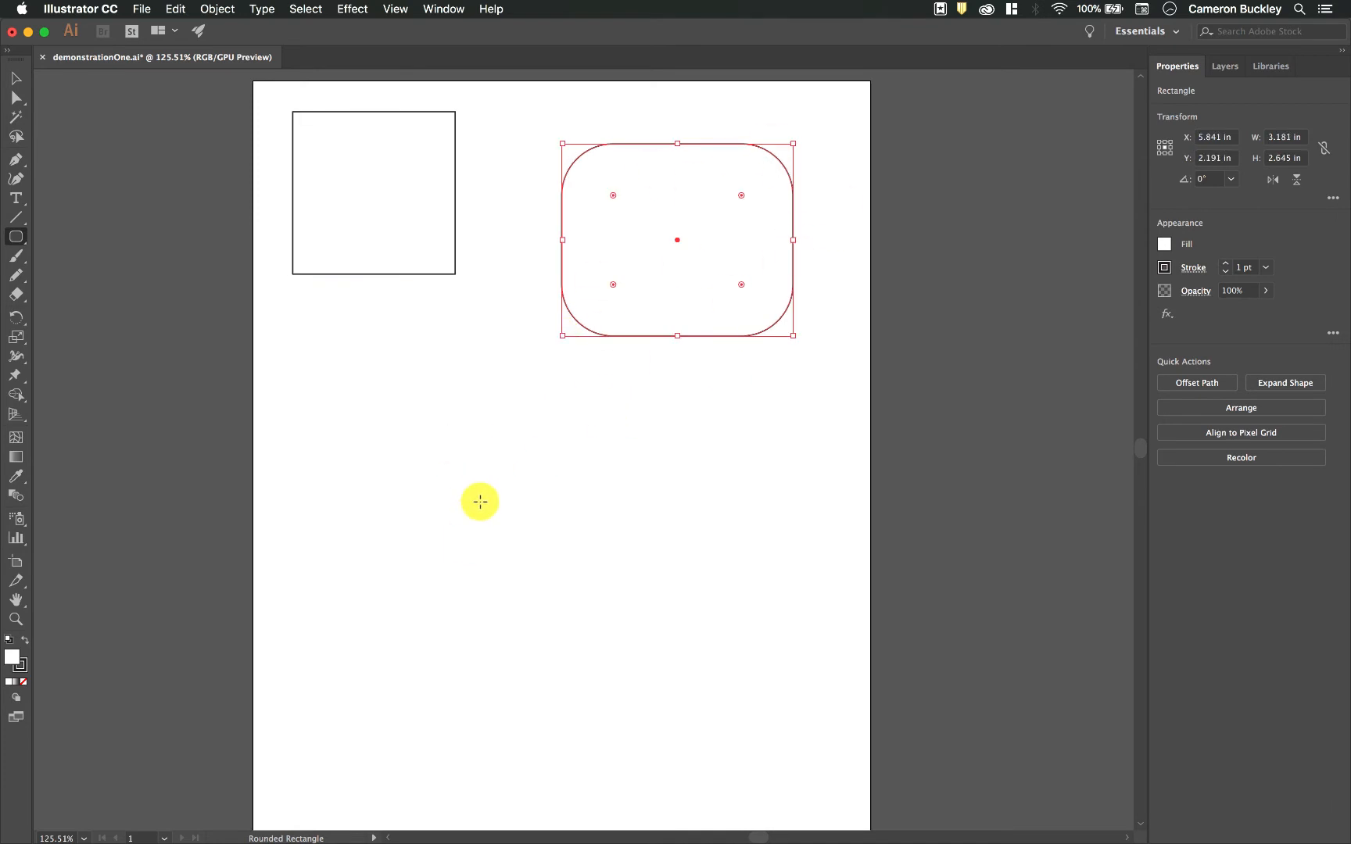
- Draw two more rounded rectangles below, one about 4.18 by 2.94 in and one about 2.36 in square
mouse_move(454, 494)
mouse_down()
mouse_move(504, 443)
mouse_move(607, 387)
mouse_up()
drag(813, 409, 645, 540)
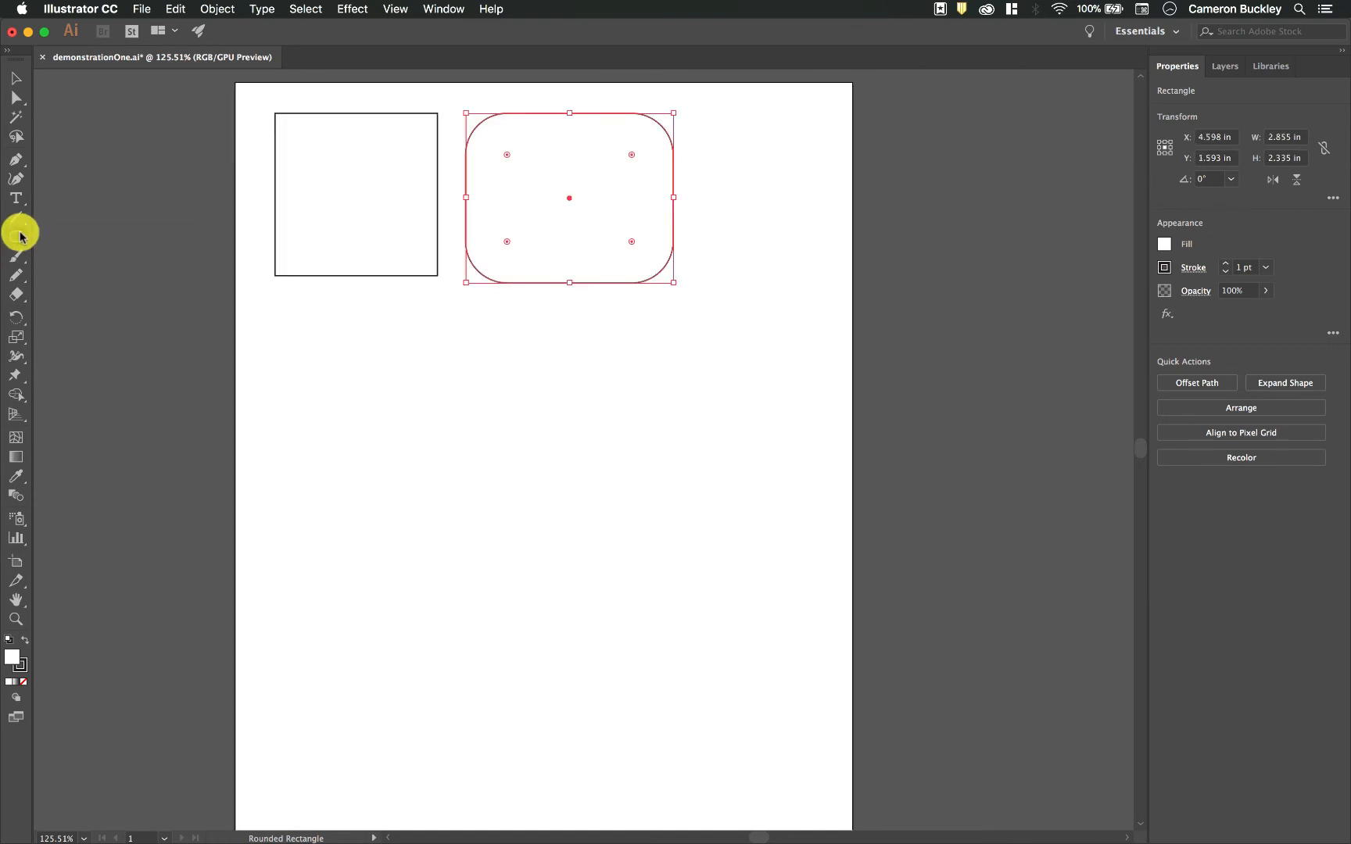
- Draw an ellipse about 3.49 by 1.24 in below the square, and a circle about 2.61 in across beneath it
drag(15, 236, 76, 278)
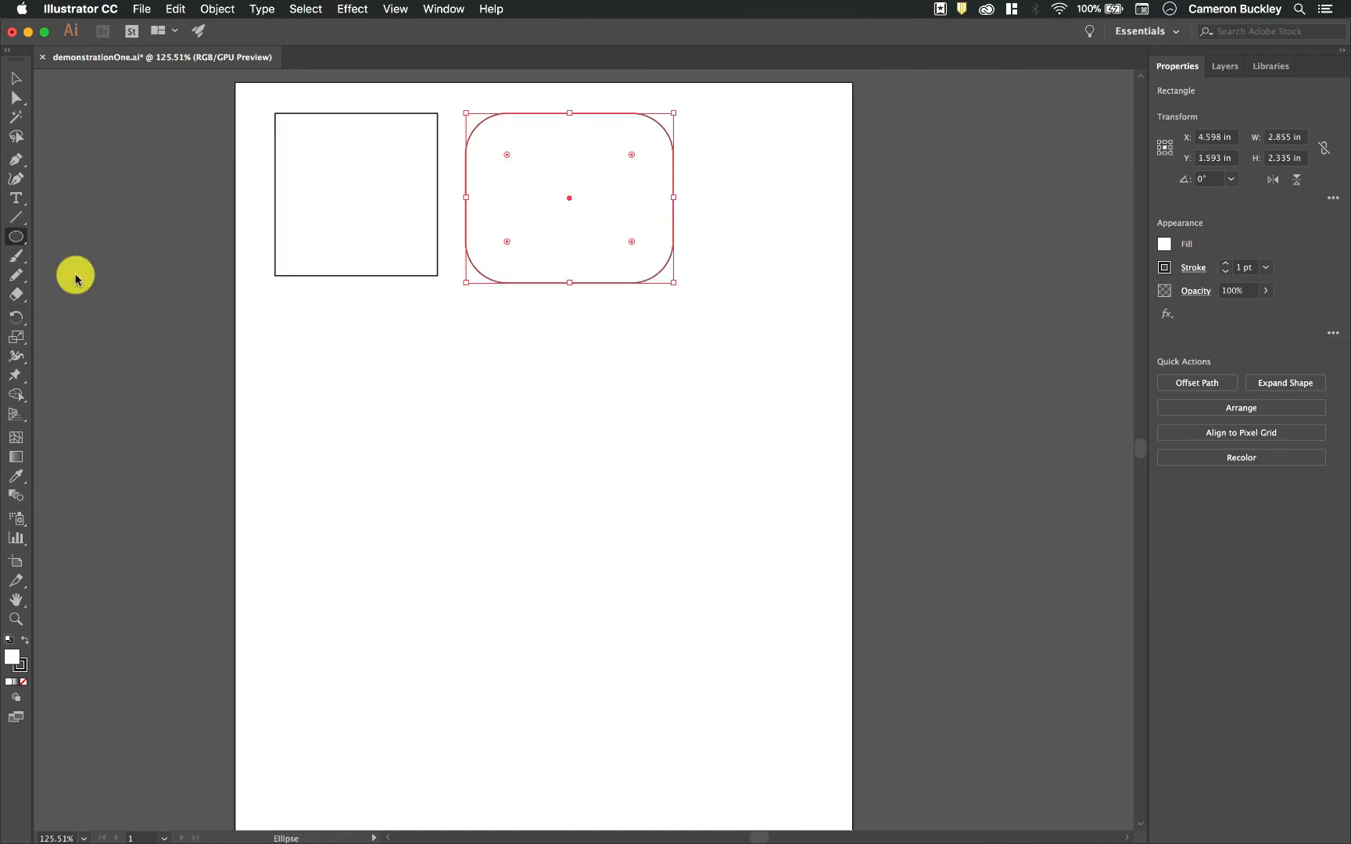
drag(321, 363, 573, 453)
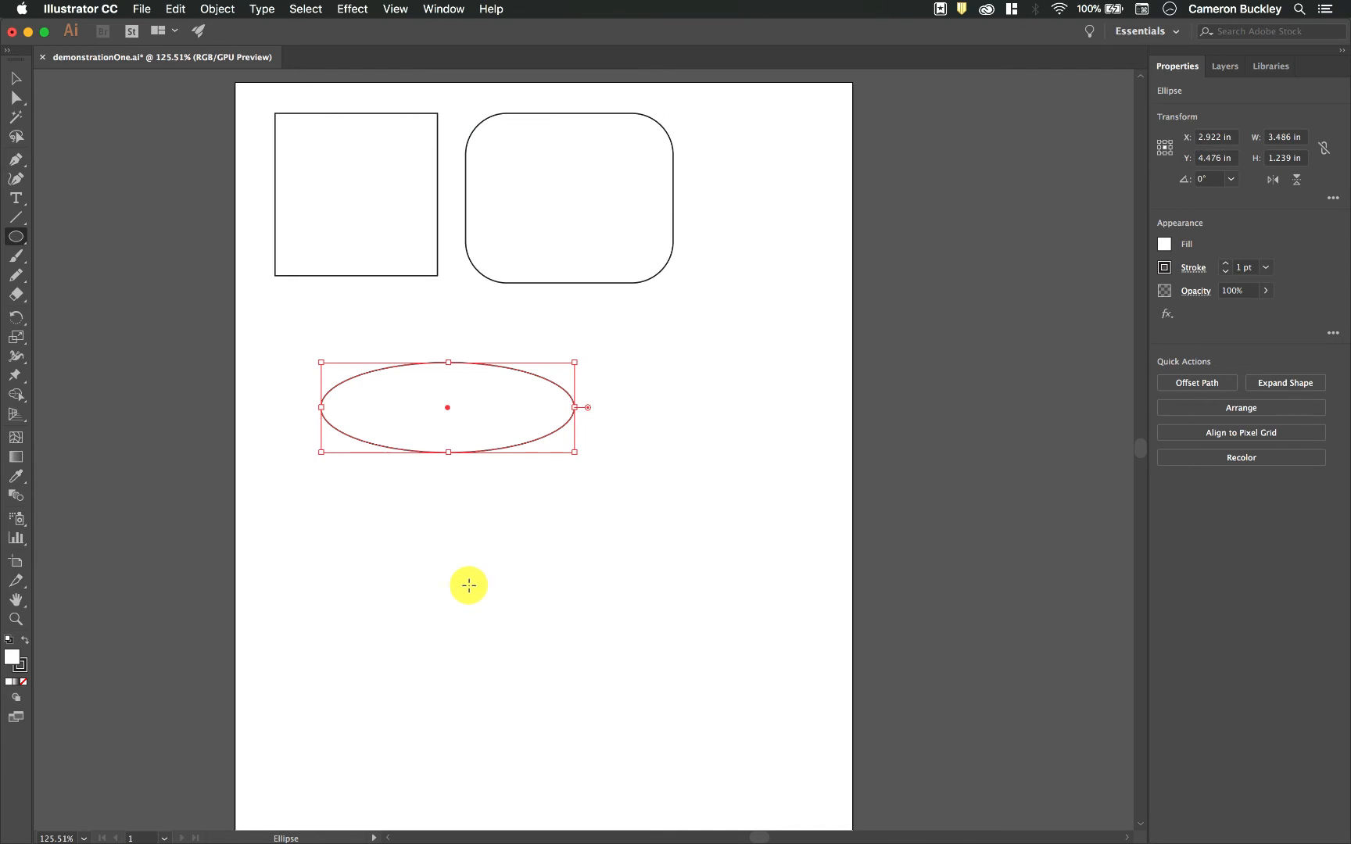
drag(515, 568, 611, 513)
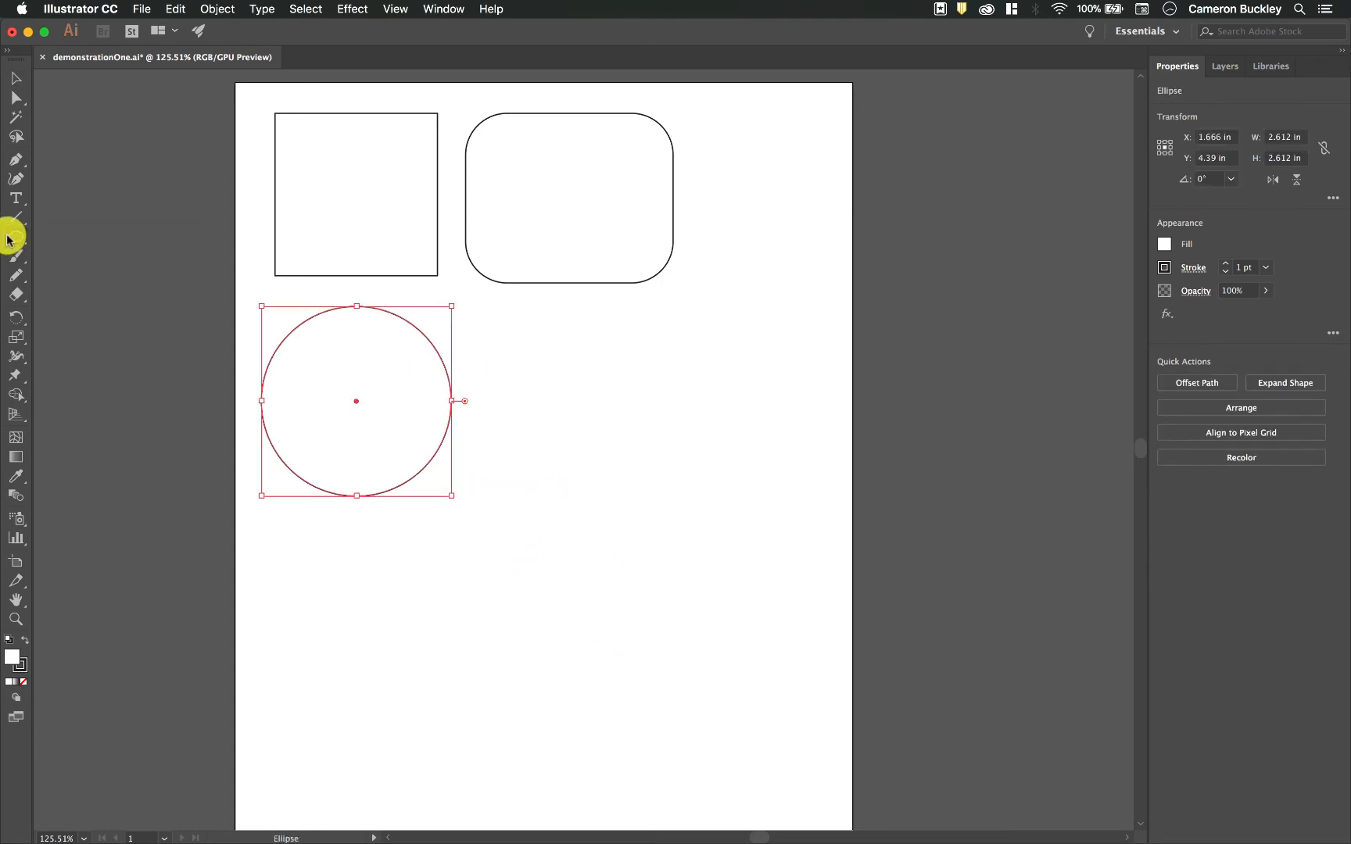
- Draw a large triangle over the rounded rectangle with the Polygon tool, varying its side count, and a smaller one about 2.37 by 2.23 in below
drag(15, 237, 106, 295)
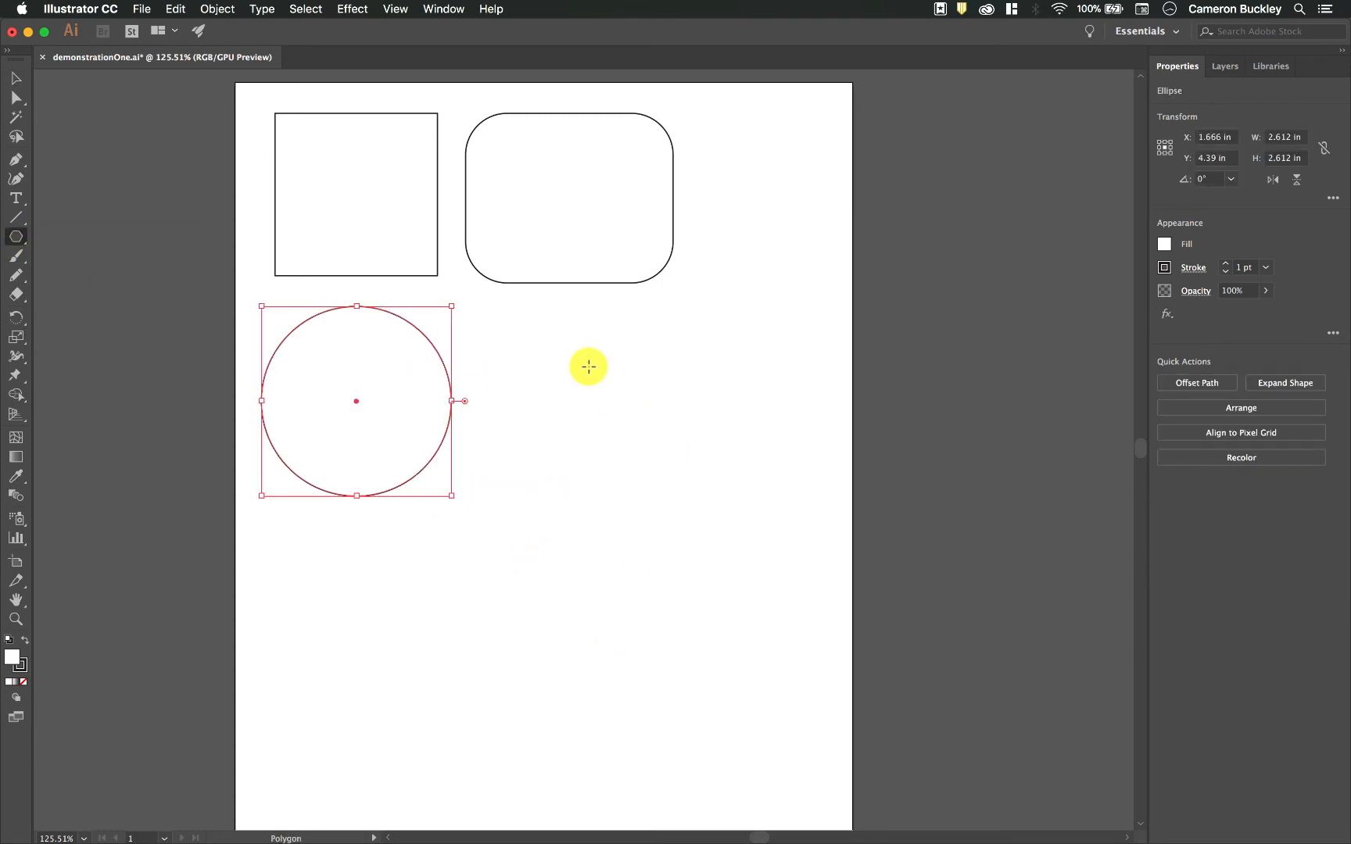
mouse_move(575, 354)
mouse_down()
mouse_move(666, 458)
mouse_move(630, 401)
mouse_move(599, 417)
mouse_move(591, 401)
mouse_move(612, 398)
mouse_move(606, 412)
mouse_move(718, 500)
mouse_move(639, 434)
mouse_move(559, 401)
mouse_move(542, 356)
mouse_move(552, 364)
mouse_up()
key(Up)
key(Up)
key(Up)
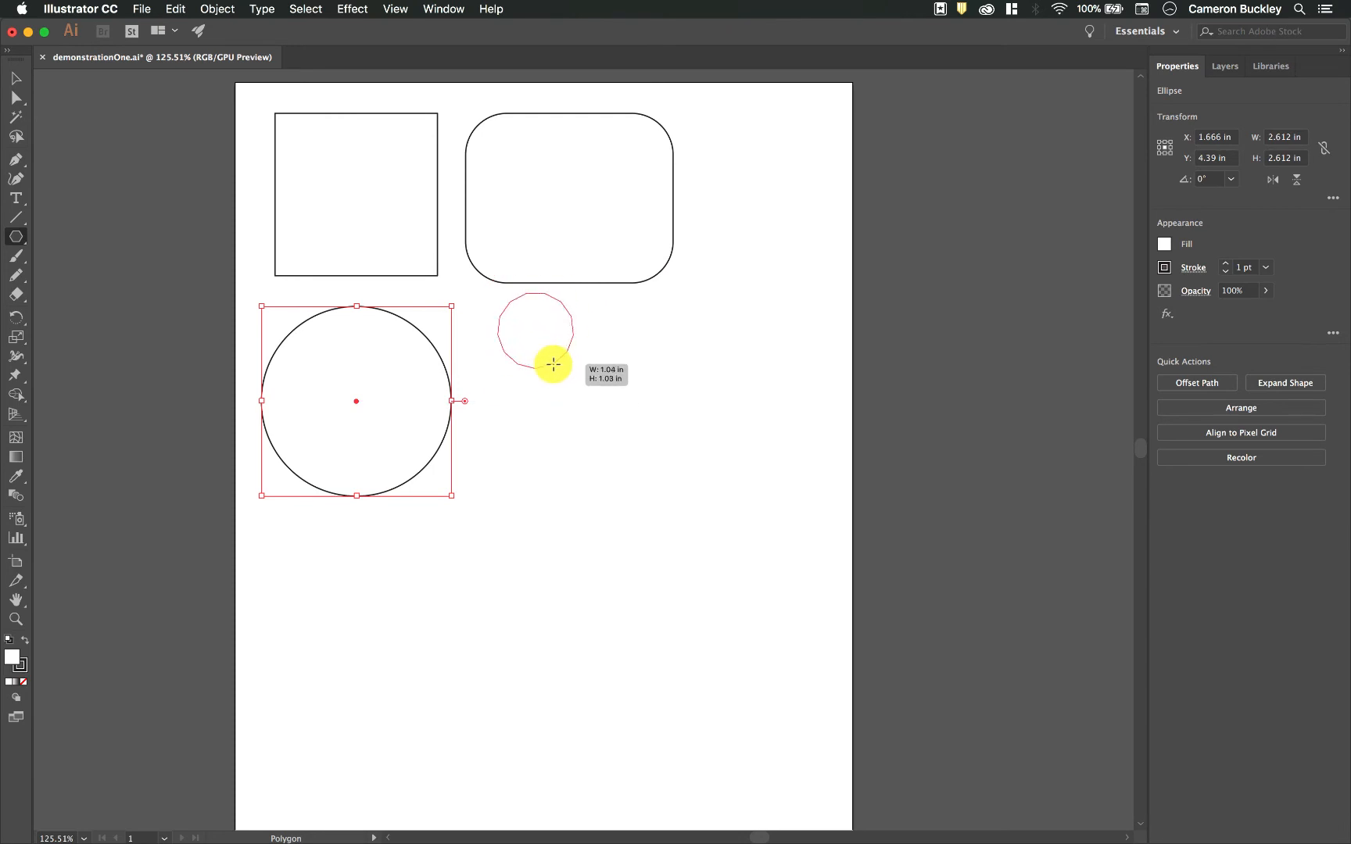
key(Down)
key(Down)
drag(553, 365, 602, 476)
key(Down)
key(Down)
key(Down)
drag(723, 564, 637, 630)
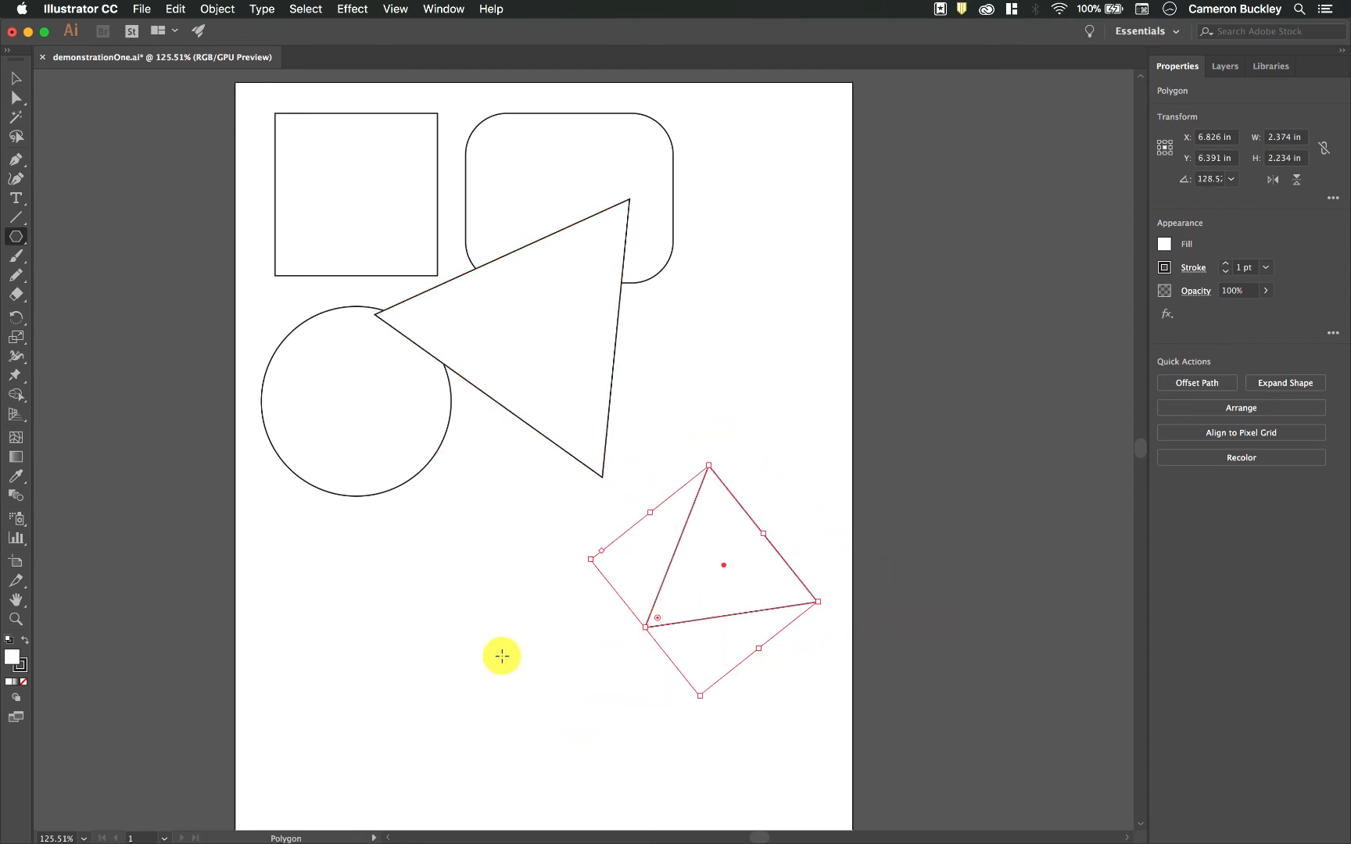
- Draw a nine-sided polygon about 2.15 in wide below the circle, raising its side count while drawing
drag(423, 622, 511, 639)
key(Up)
key(Up)
key(Up)
key(Up)
key(Up)
key(Up)
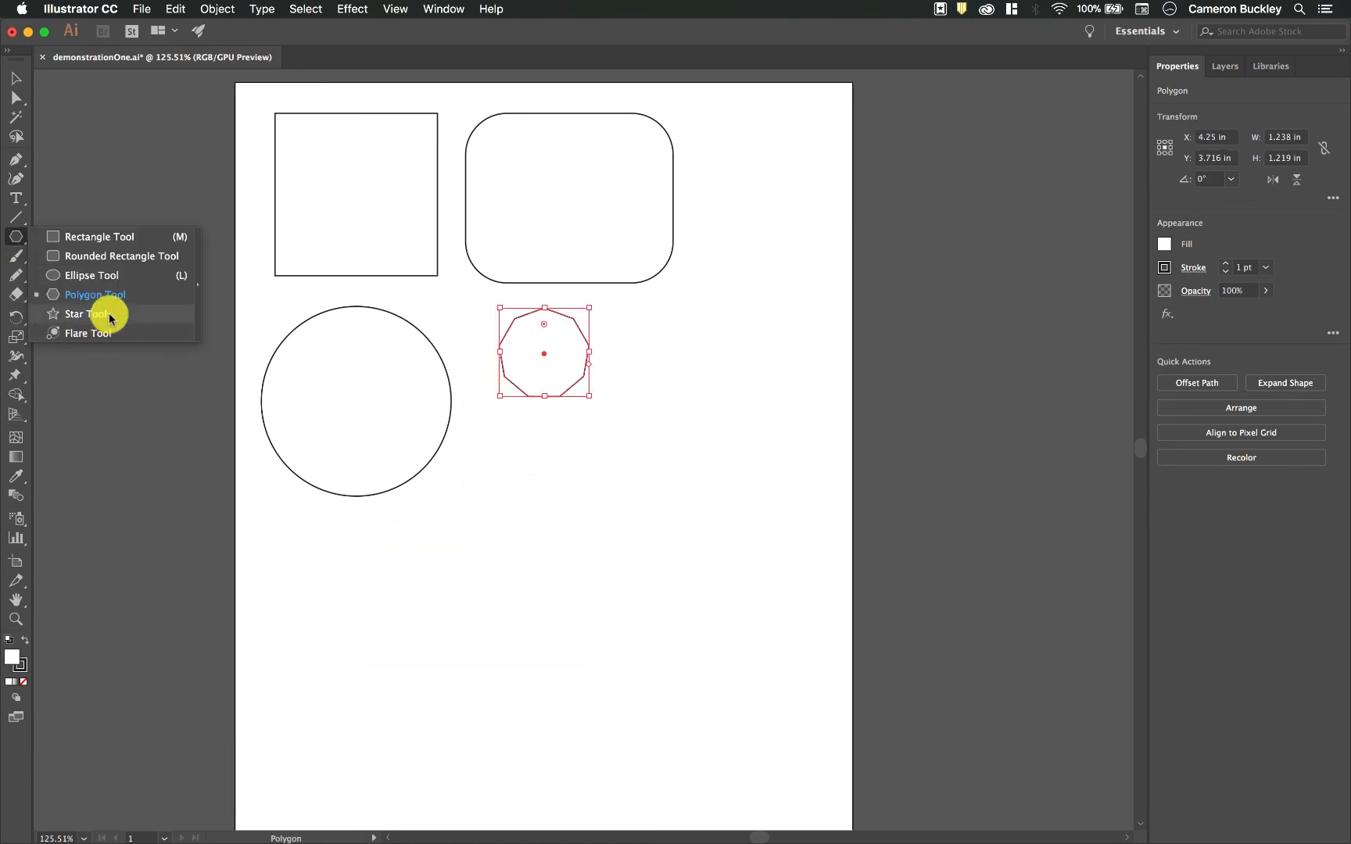
- Start drawing a star to the lower right of the small nine-sided polygon and raise it to nine points
click(111, 315)
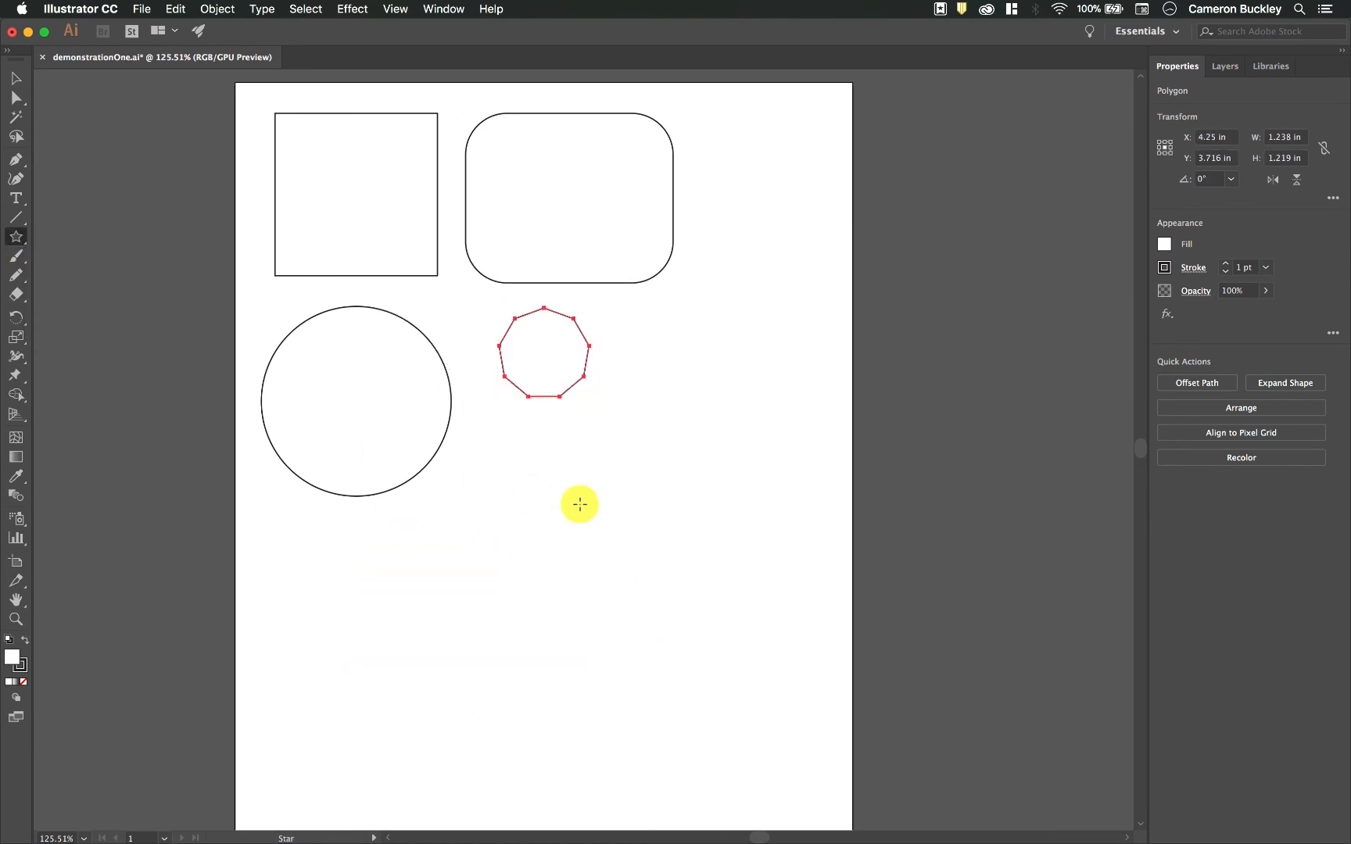
drag(733, 474, 676, 524)
key(Up)
key(Up)
key(Up)
key(Up)
key(Up)
key(Up)
key(Up)
key(Up)
key(Up)
key(Up)
key(Up)
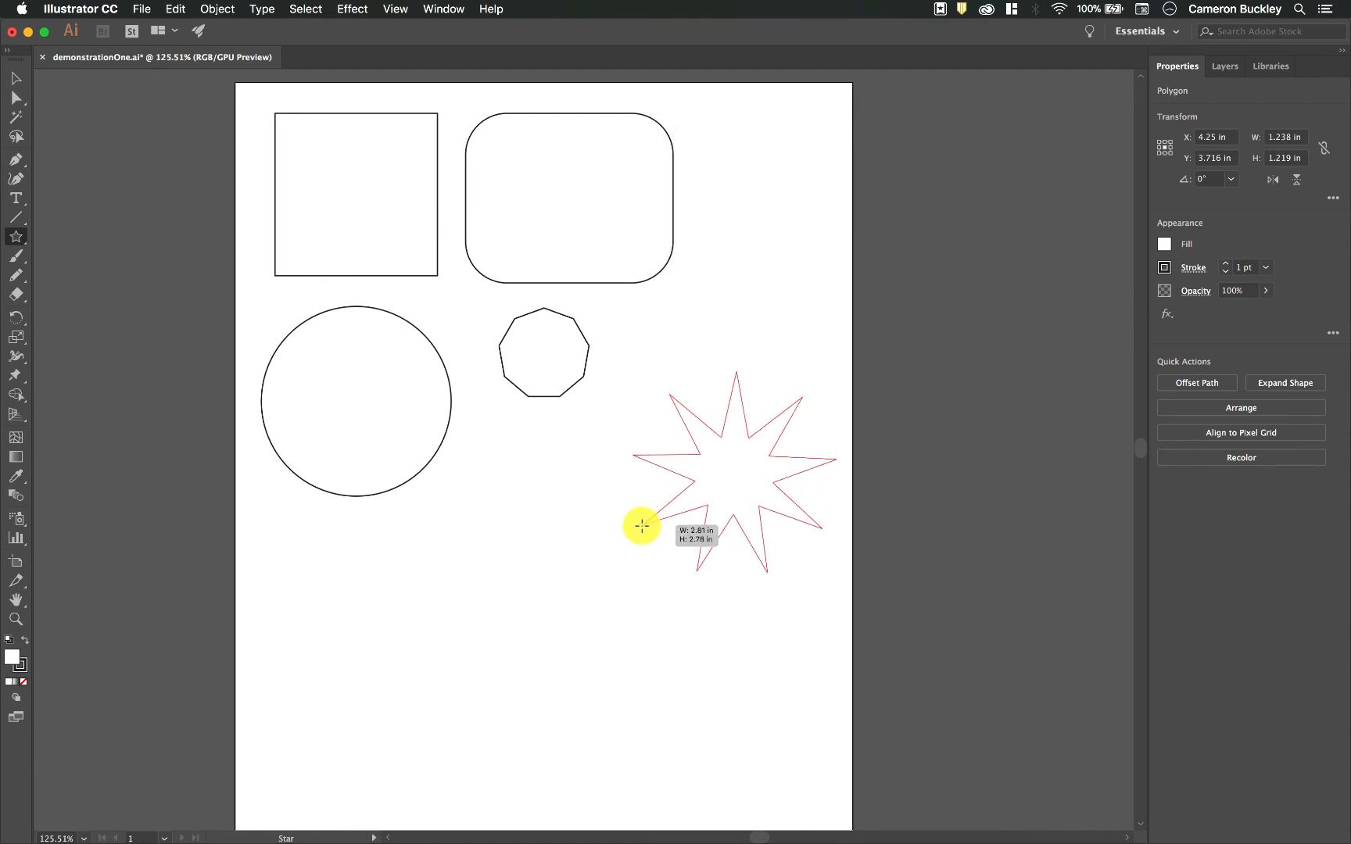
- Resize the nine-point star while drawing and stretch its points into long, narrow spikes
drag(597, 537, 670, 531)
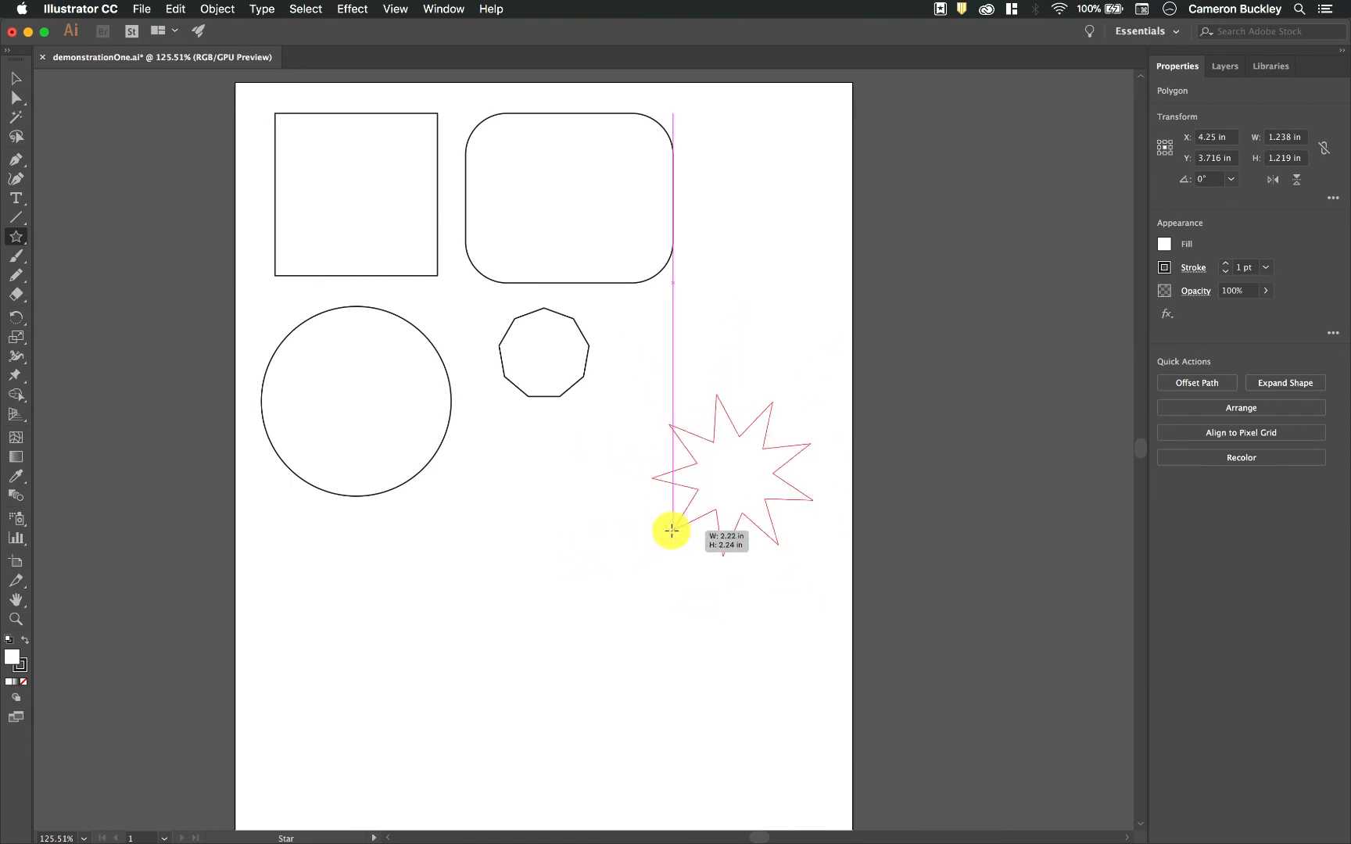
drag(597, 556, 621, 510)
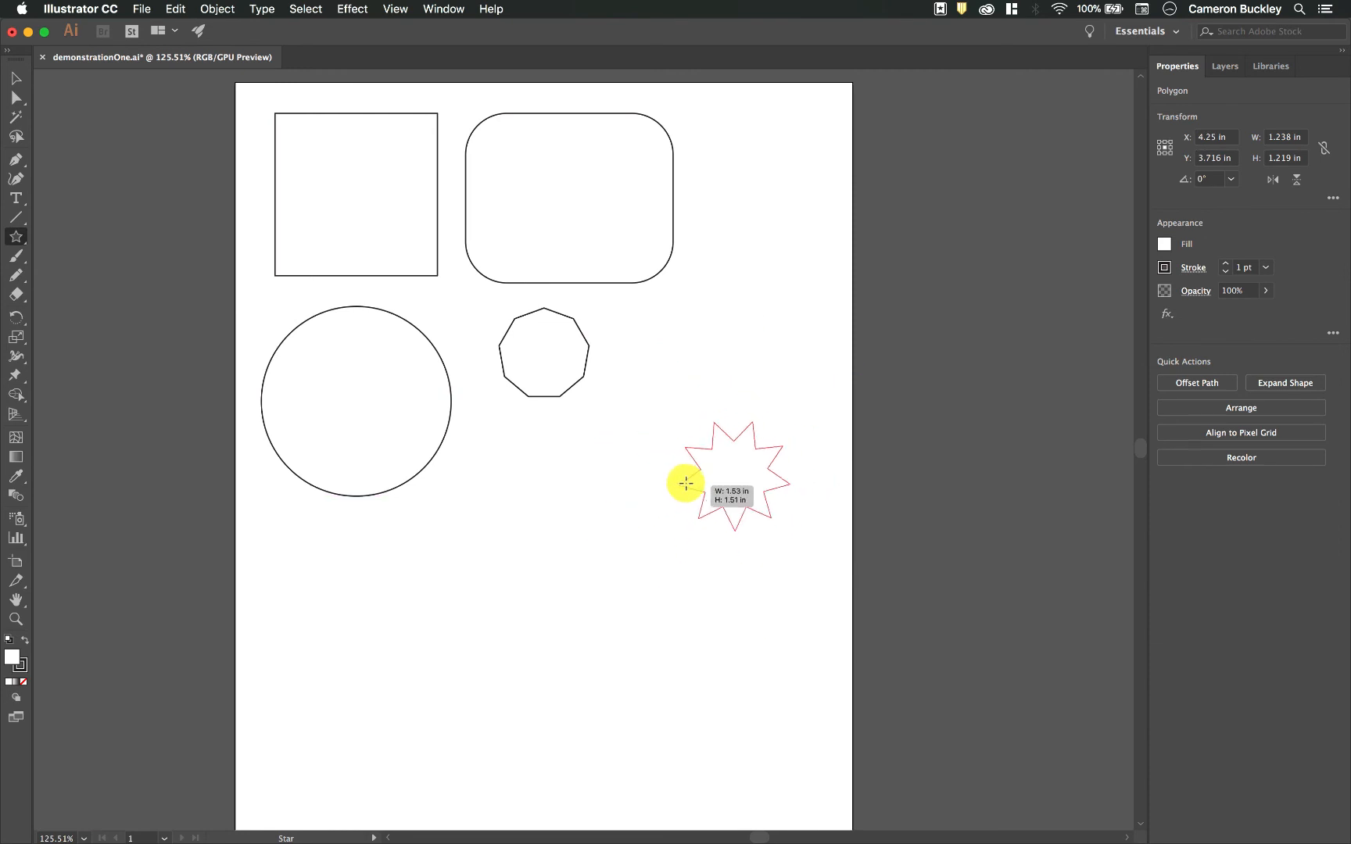
drag(571, 368, 580, 548)
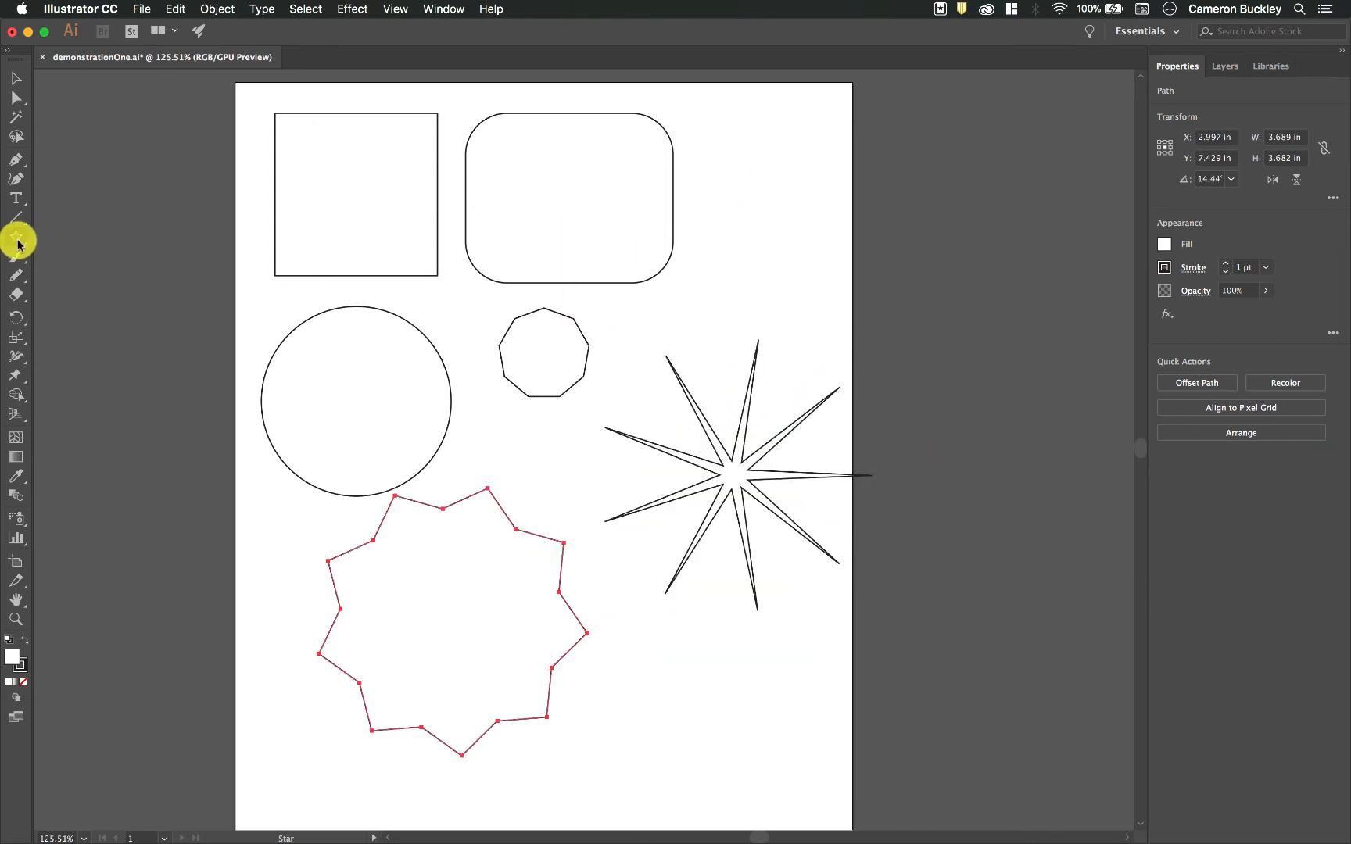
- Create a rectangle of exactly 1 by 1 in near the artboard's lower-right corner, undoing a freehand rectangle first
drag(17, 244, 49, 235)
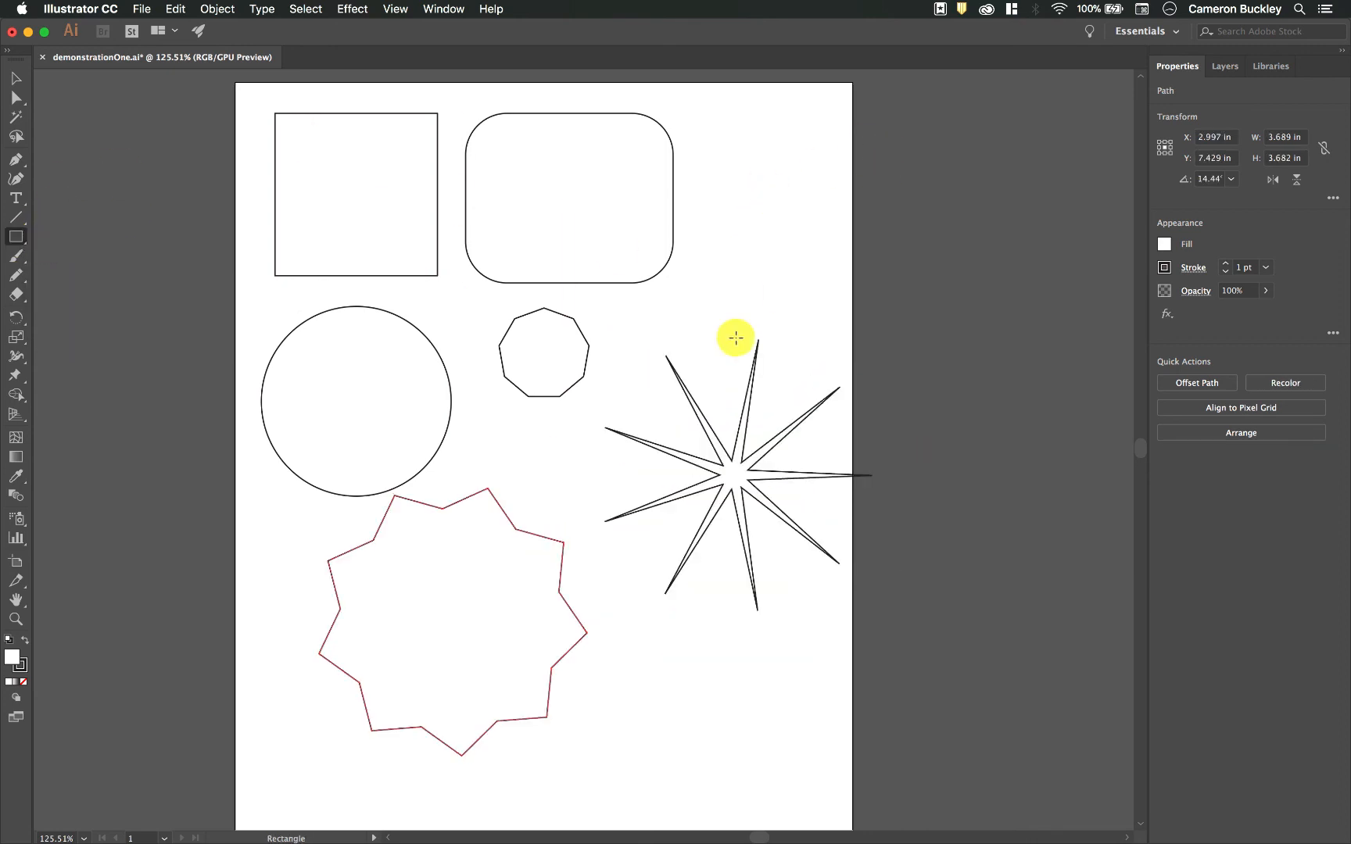
scroll(796, 294, down, 5)
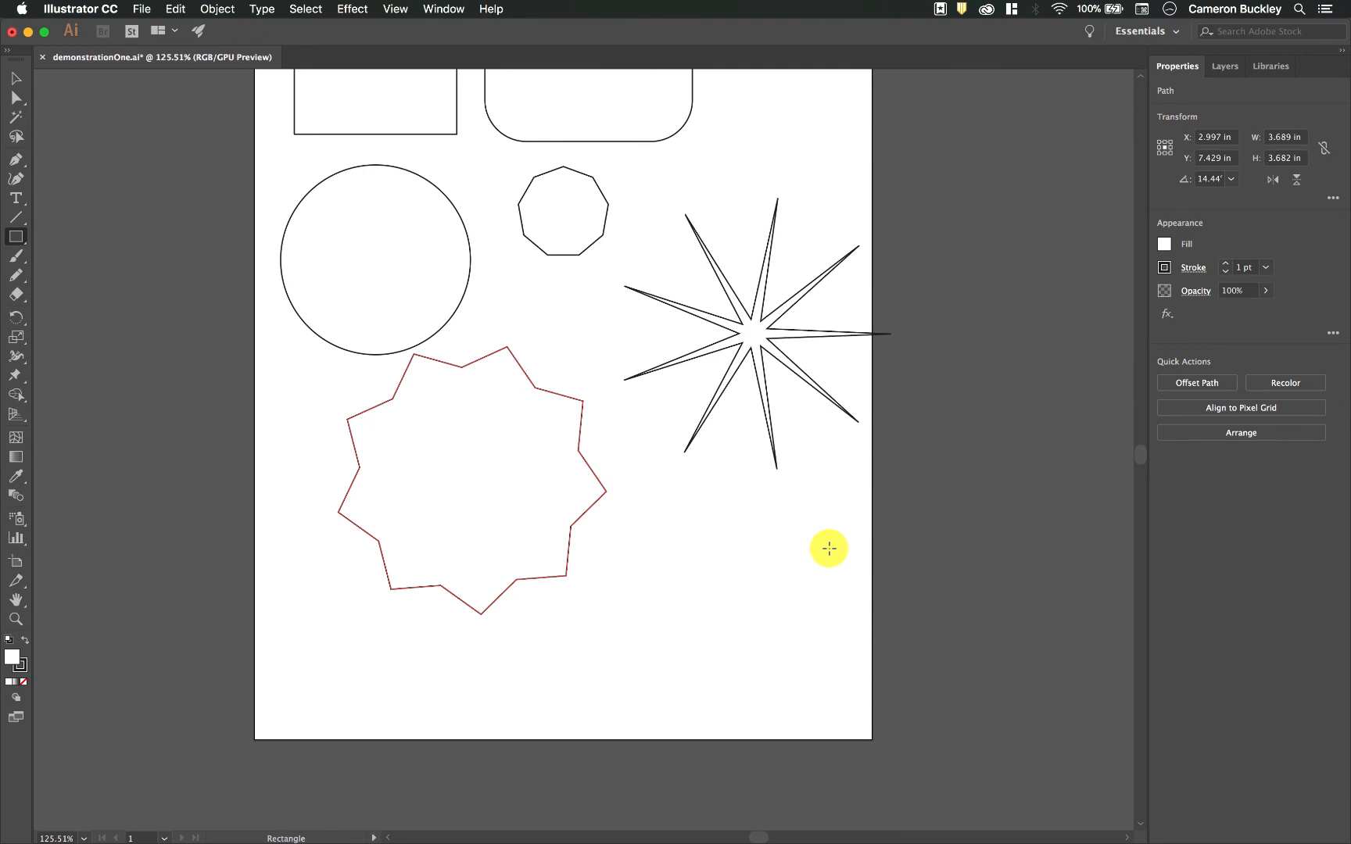
mouse_move(844, 518)
mouse_down()
mouse_move(672, 676)
mouse_move(808, 573)
mouse_move(654, 683)
mouse_up()
key(ctrl+z)
click(757, 593)
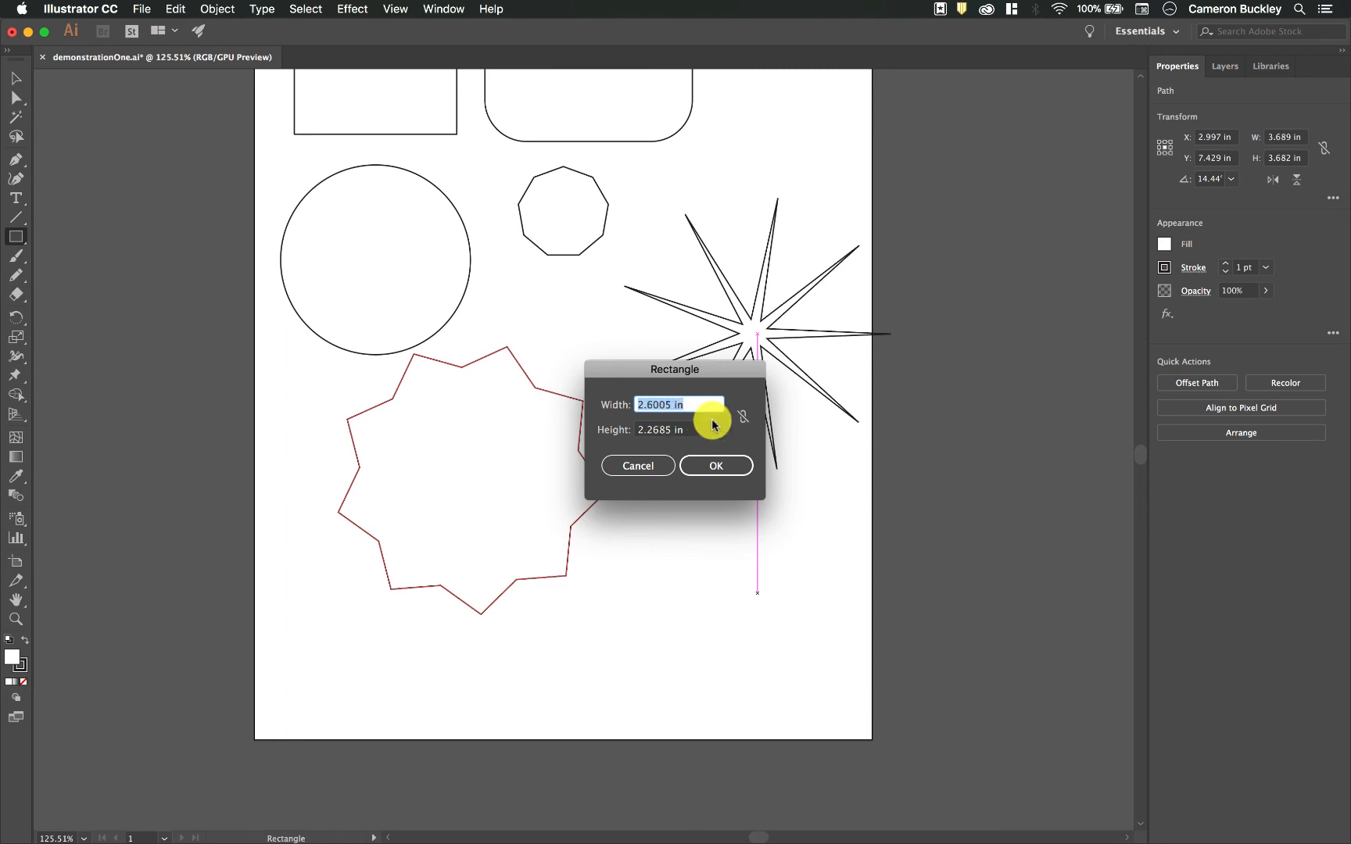
key(Tab)
click(714, 461)
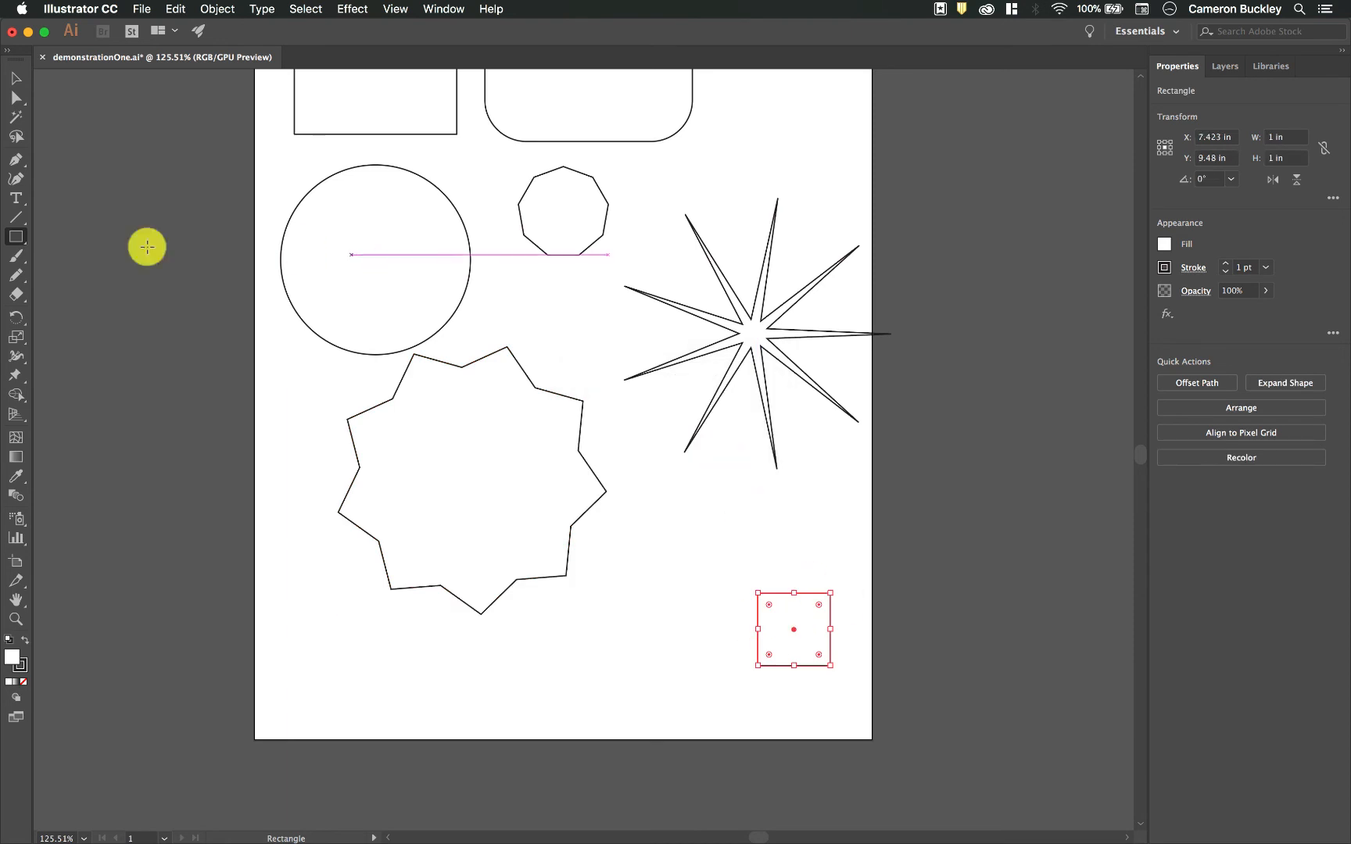
- Create a 20-sided polygon about 1.98 in wide above the spiked star by entering its radius and side count
drag(16, 236, 115, 299)
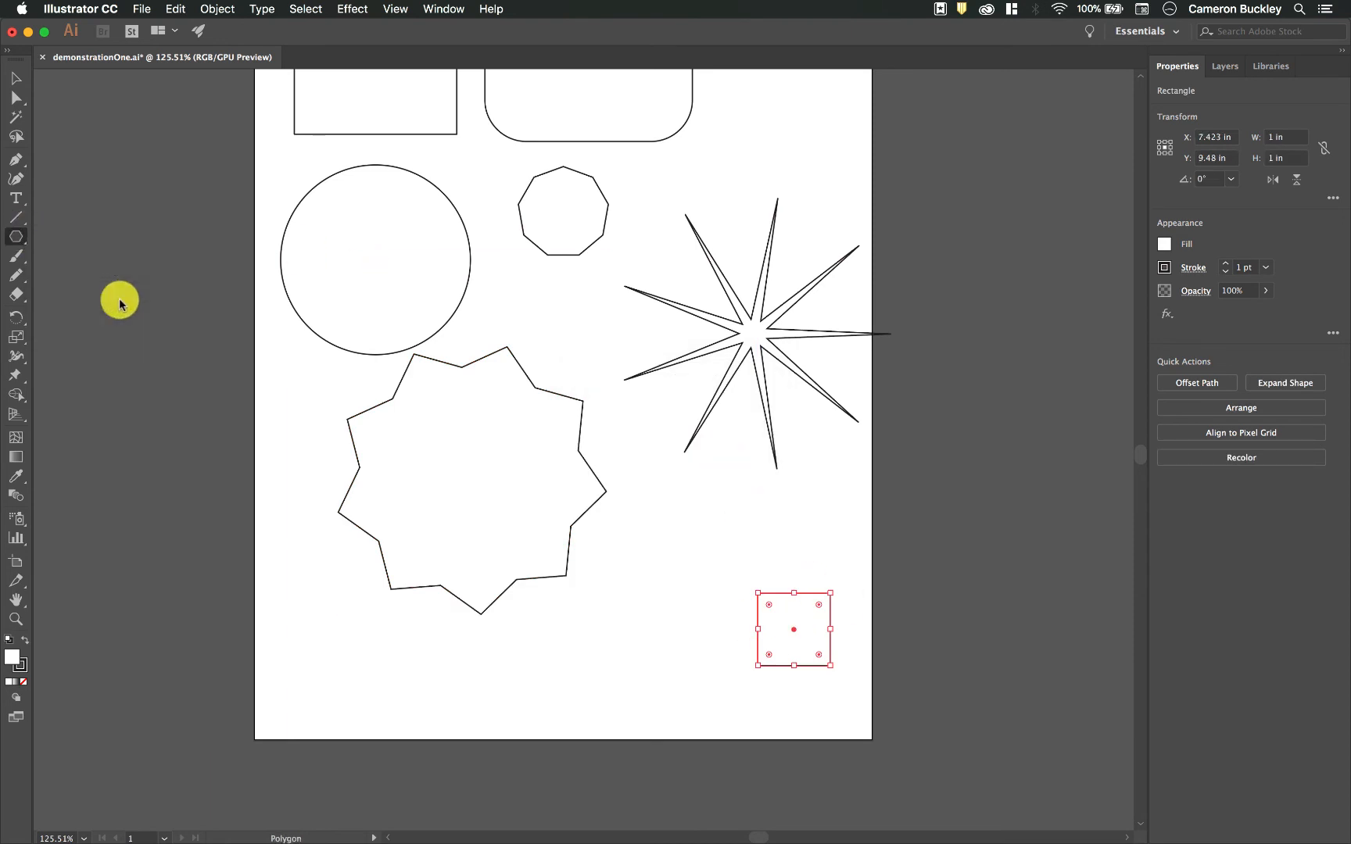
click(760, 141)
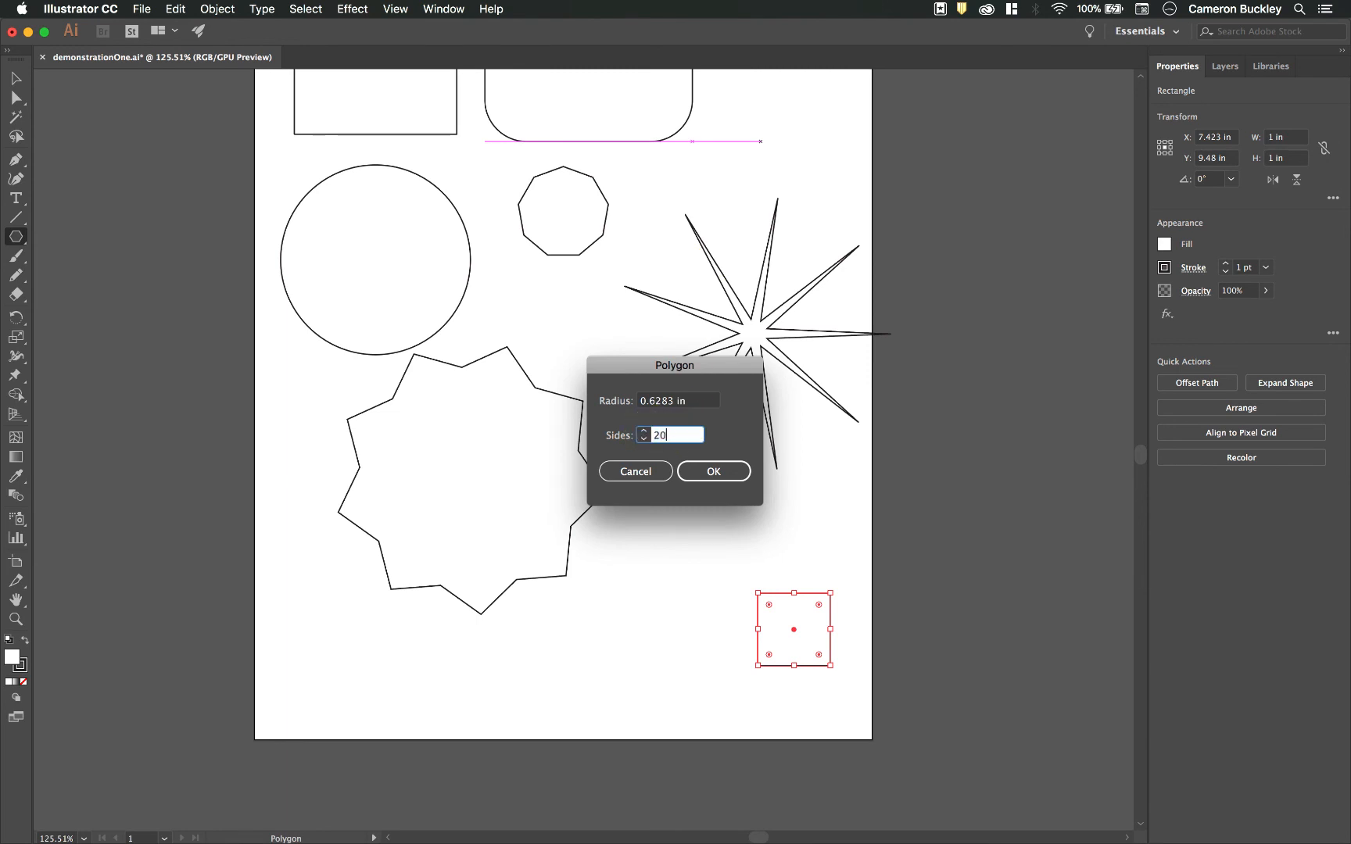
click(709, 404)
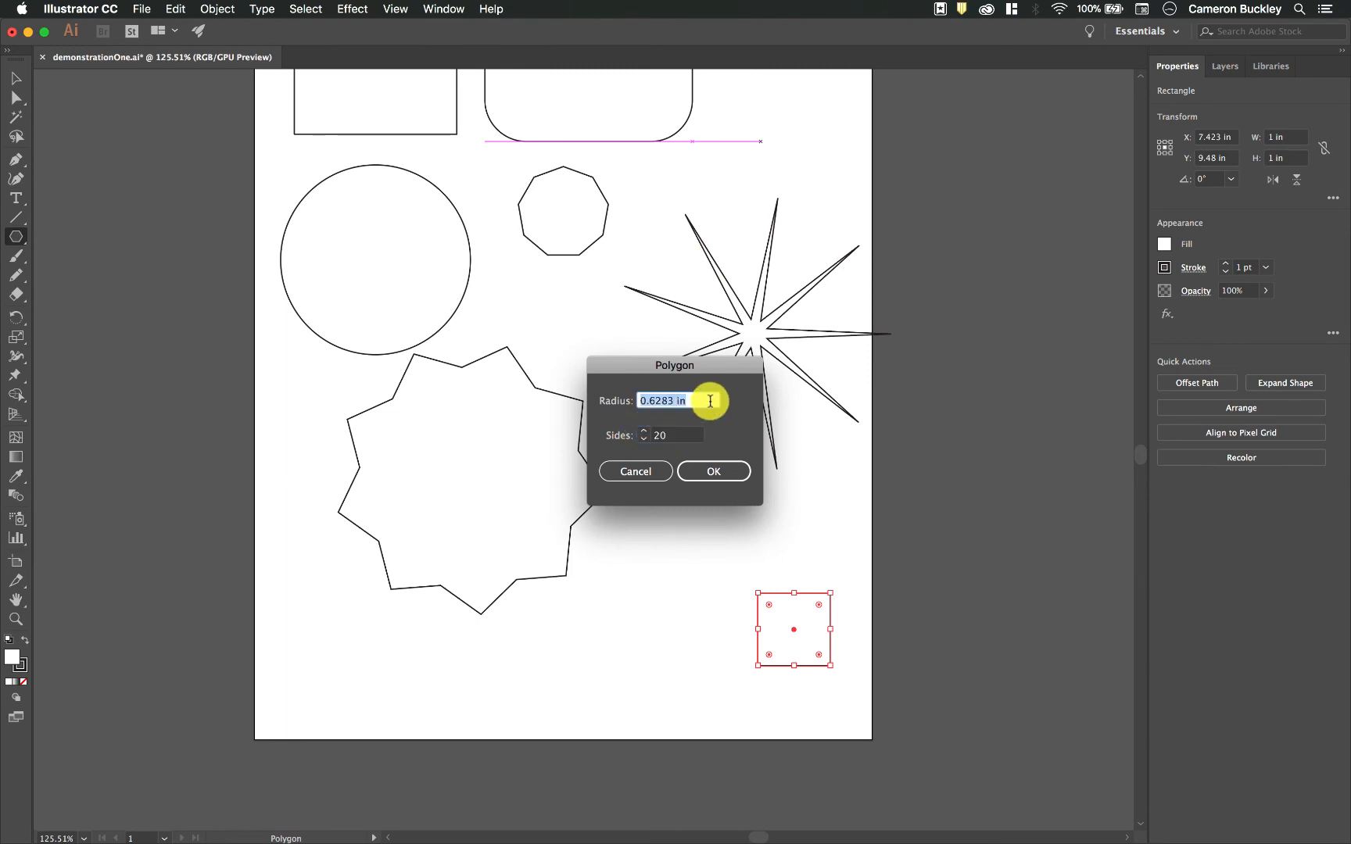
key(Return)
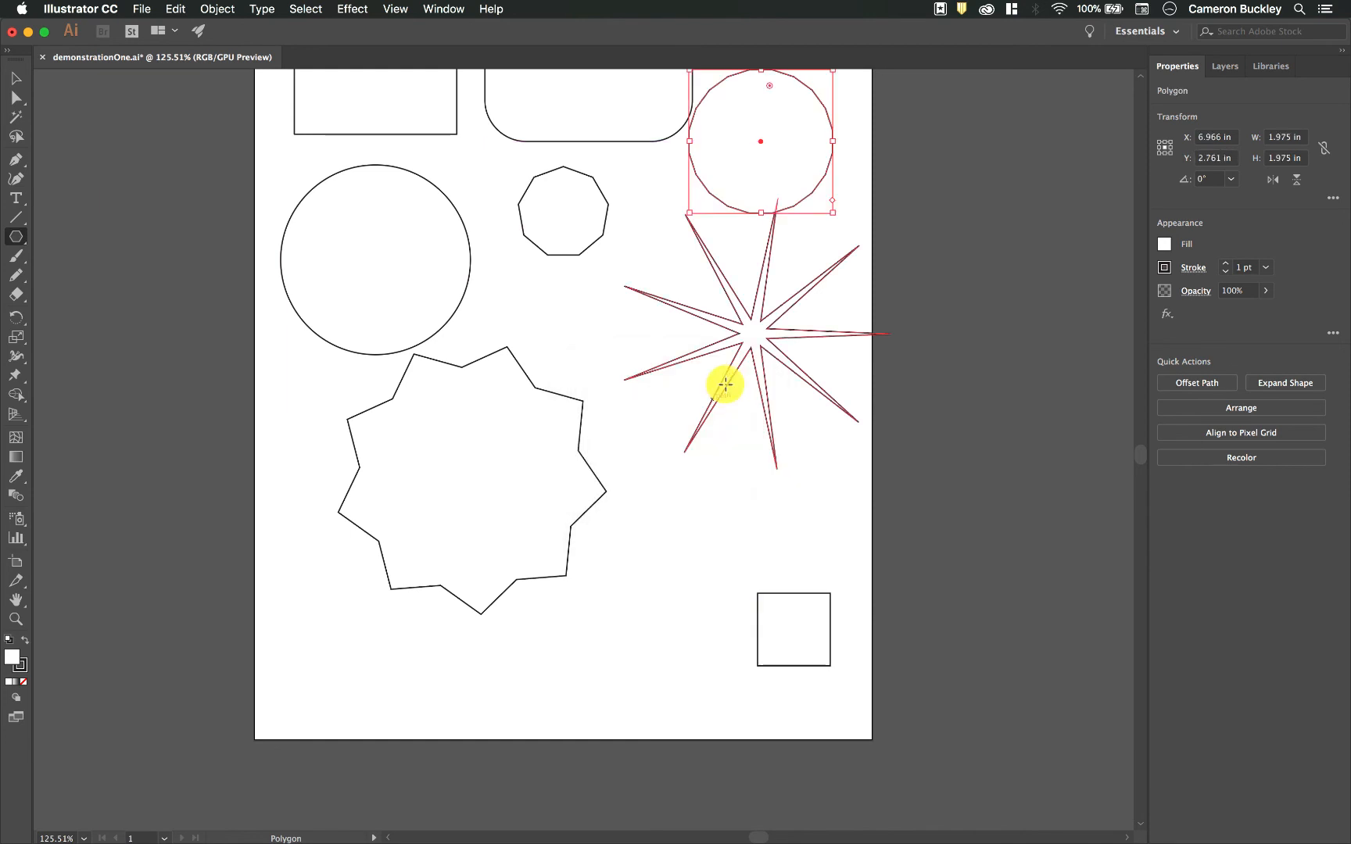
scroll(865, 204, up, 5)
scroll(866, 205, right, 2)
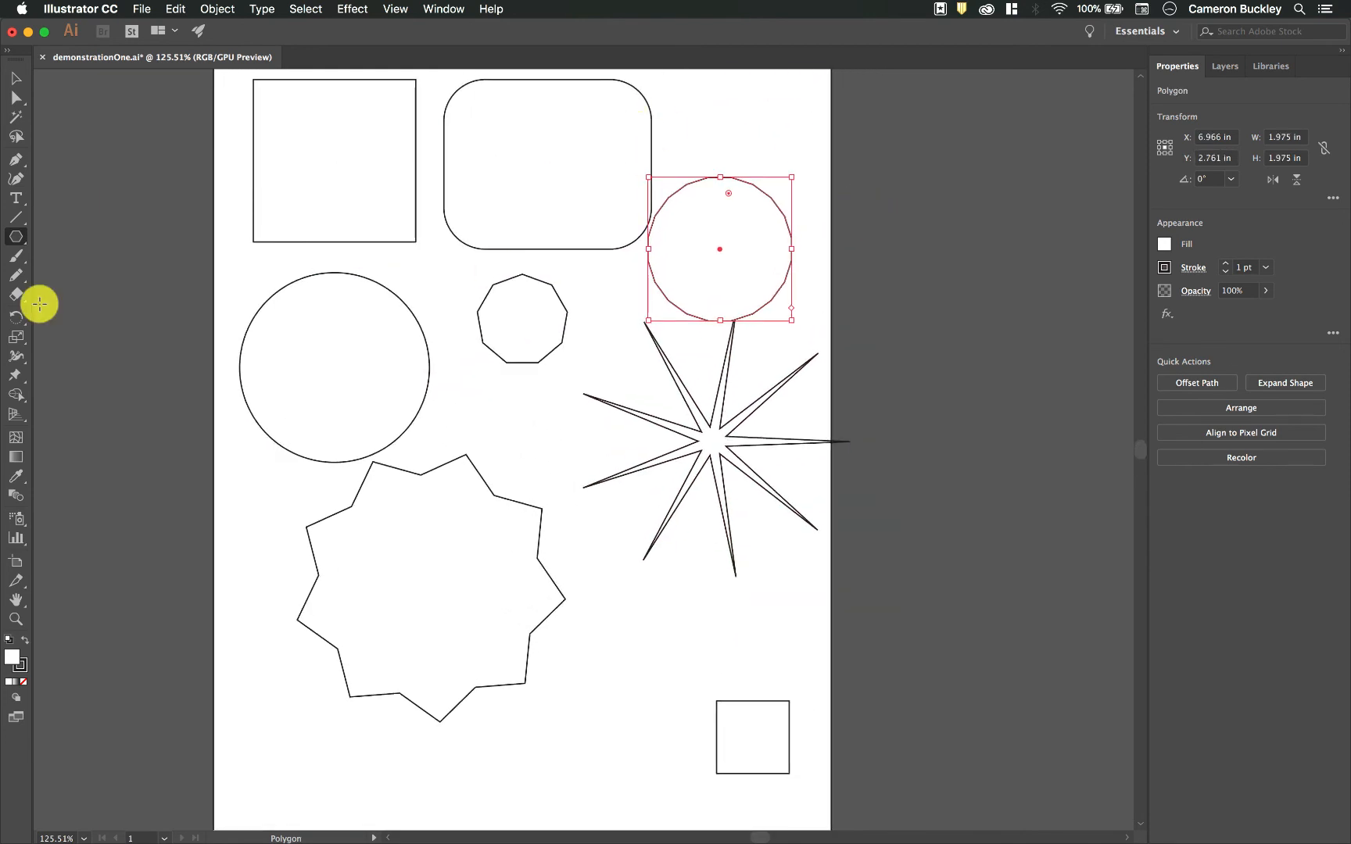
scroll(476, 313, up, 2)
scroll(476, 313, left, 1)
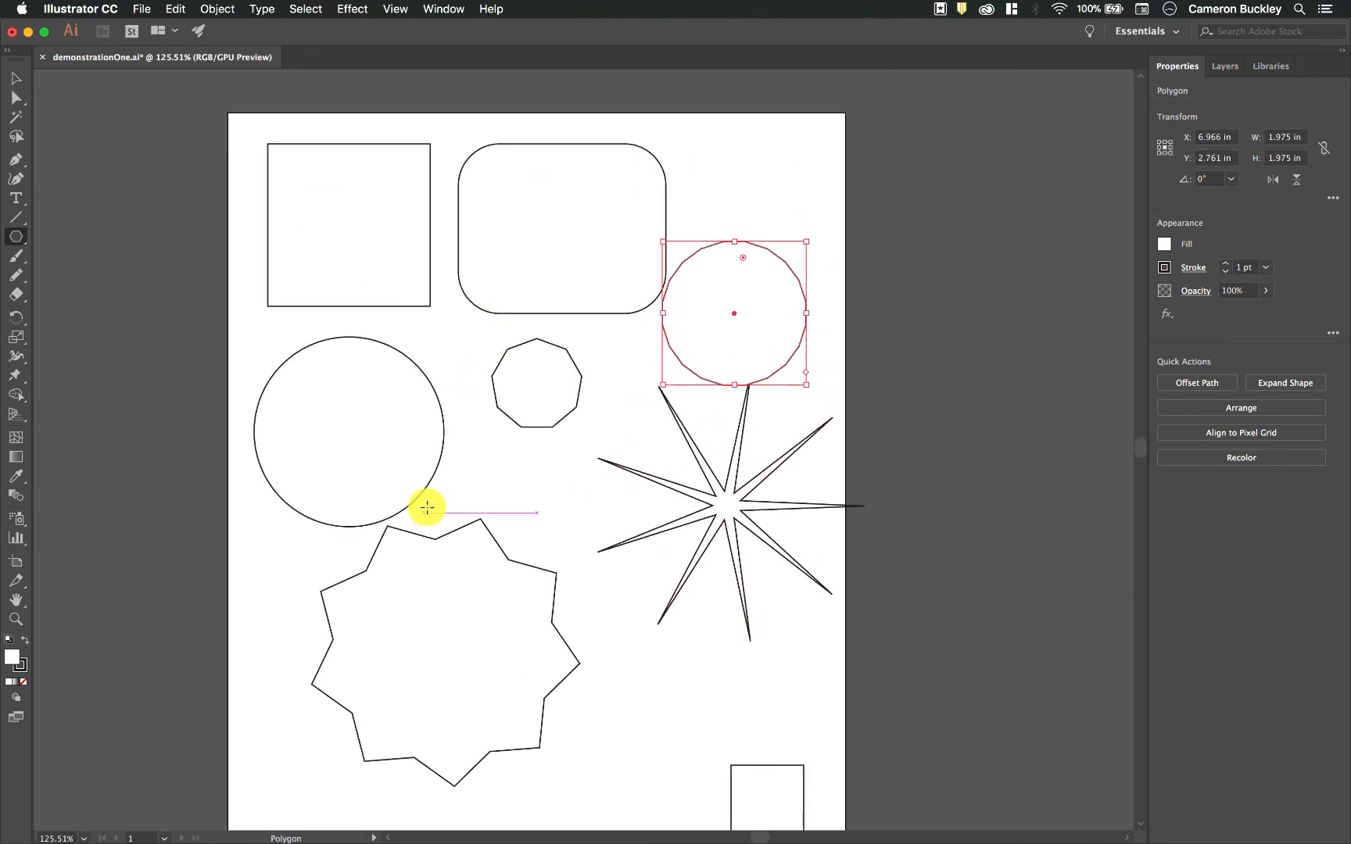